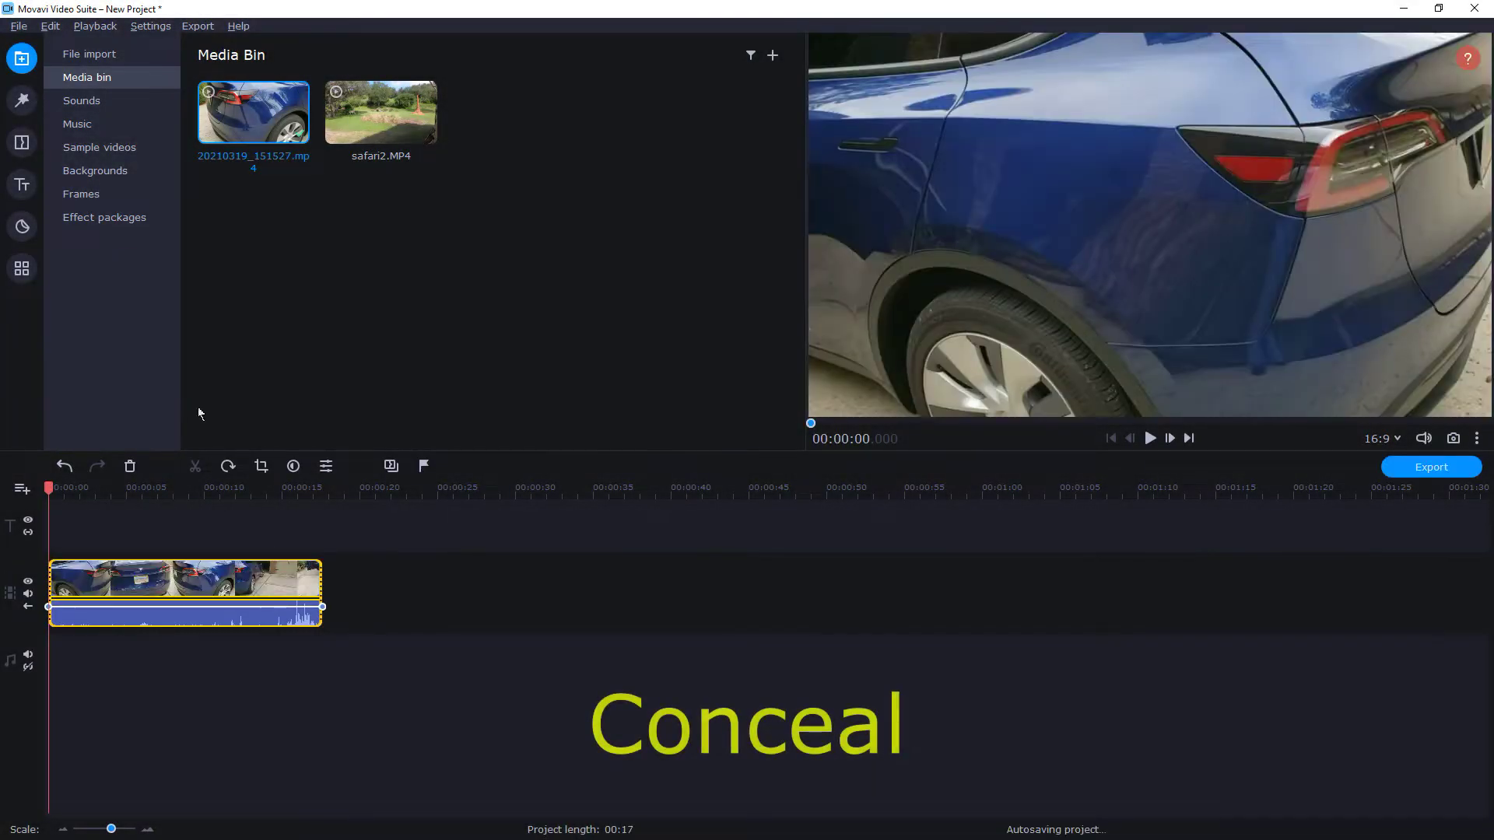
# Step: Drag the safari clip onto the timeline right after the car clip
pyautogui.moveTo(381, 113); pyautogui.dragTo(372, 577)
# Step: Split the car clip at about 00:00:07.850 and select its first part
pyautogui.moveTo(69, 502); pyautogui.dragTo(221, 522)
pyautogui.hotkey('ctrl', 'b')
pyautogui.click(110, 576)
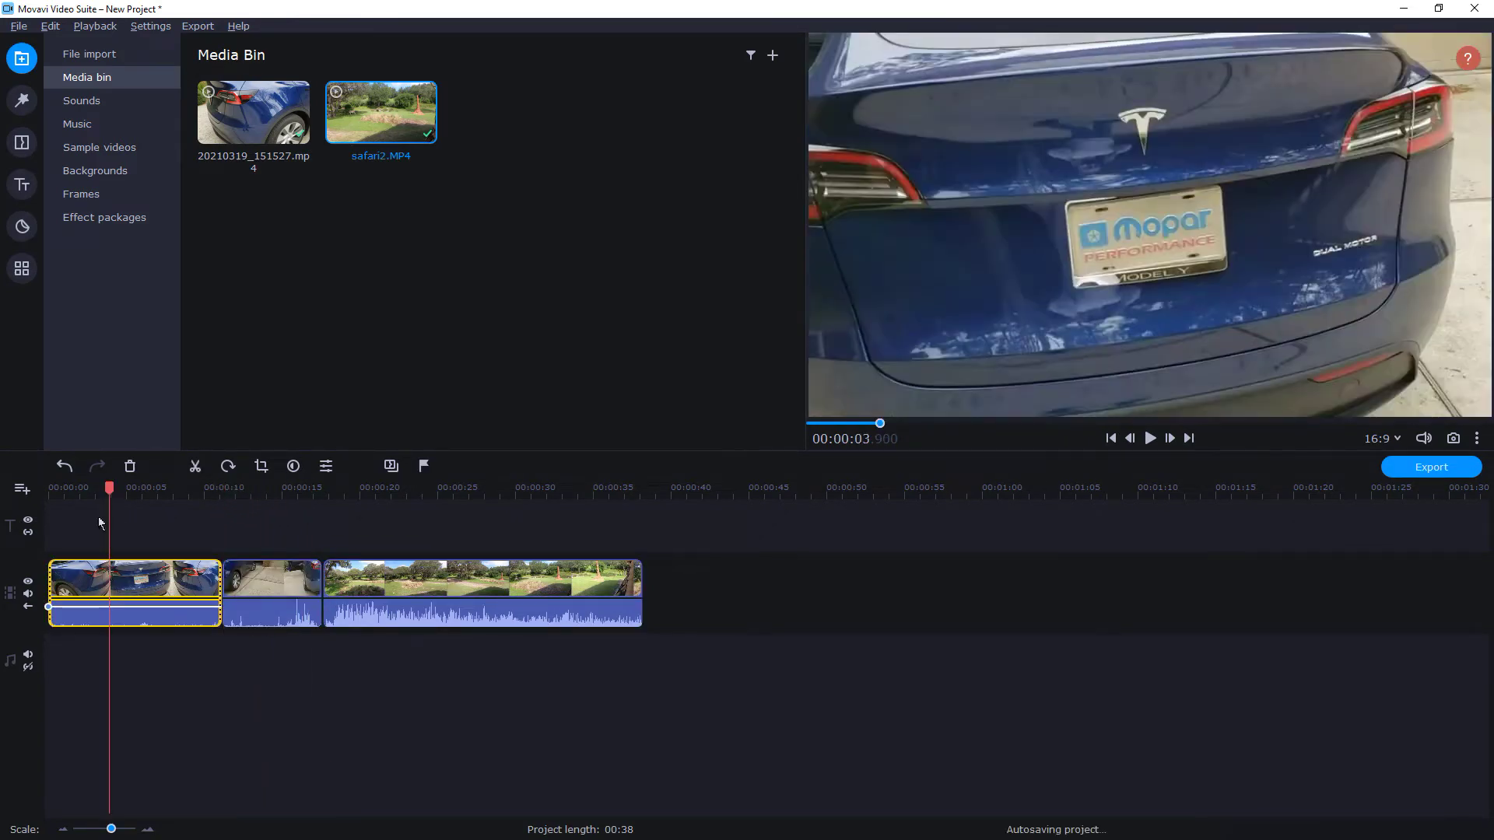
# Step: Apply Highlight and Conceal to the first car part with a Pixel rectangle mask
pyautogui.click(22, 269)
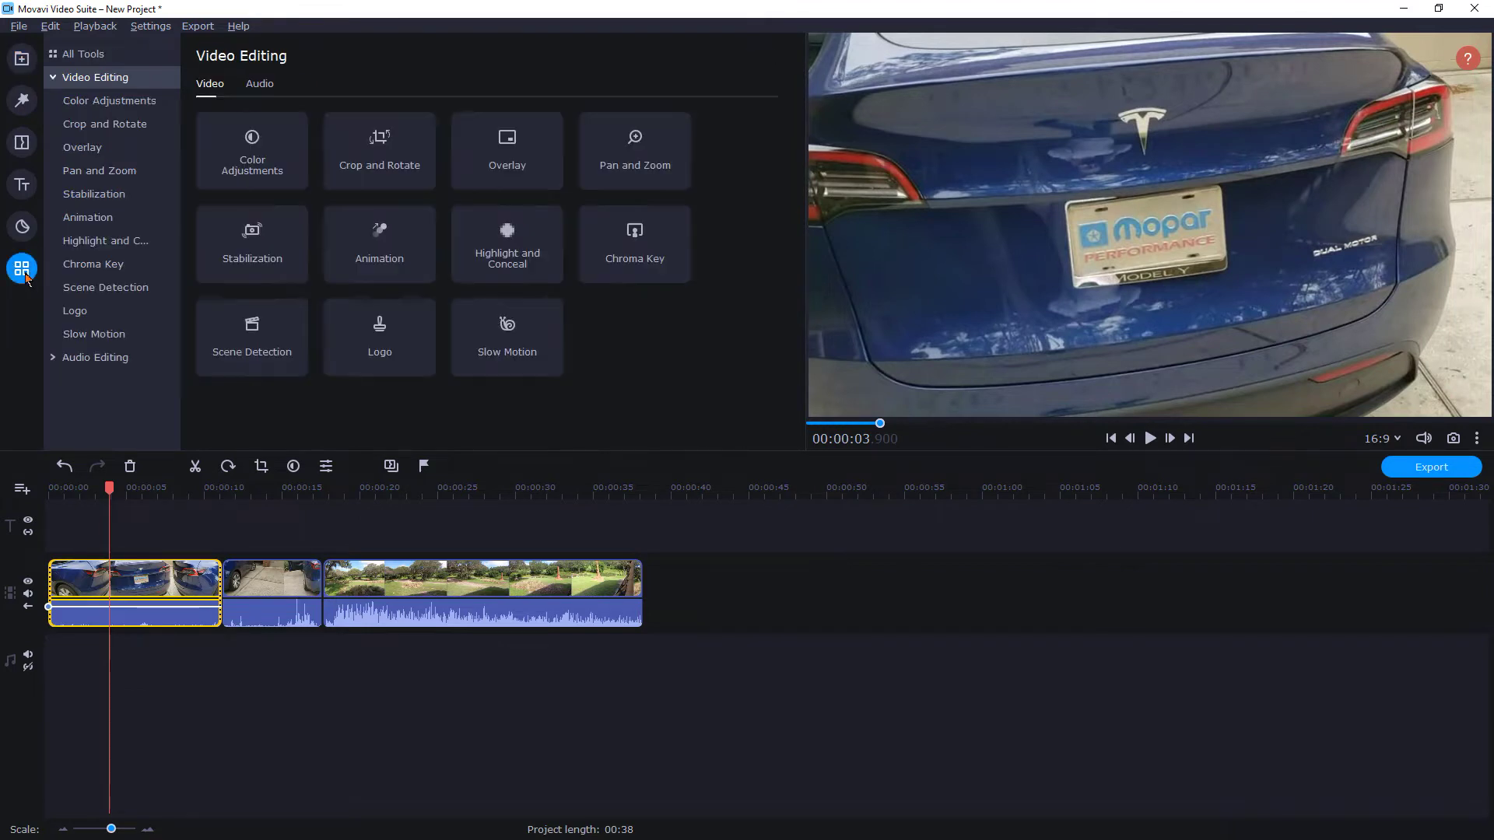
pyautogui.click(493, 263)
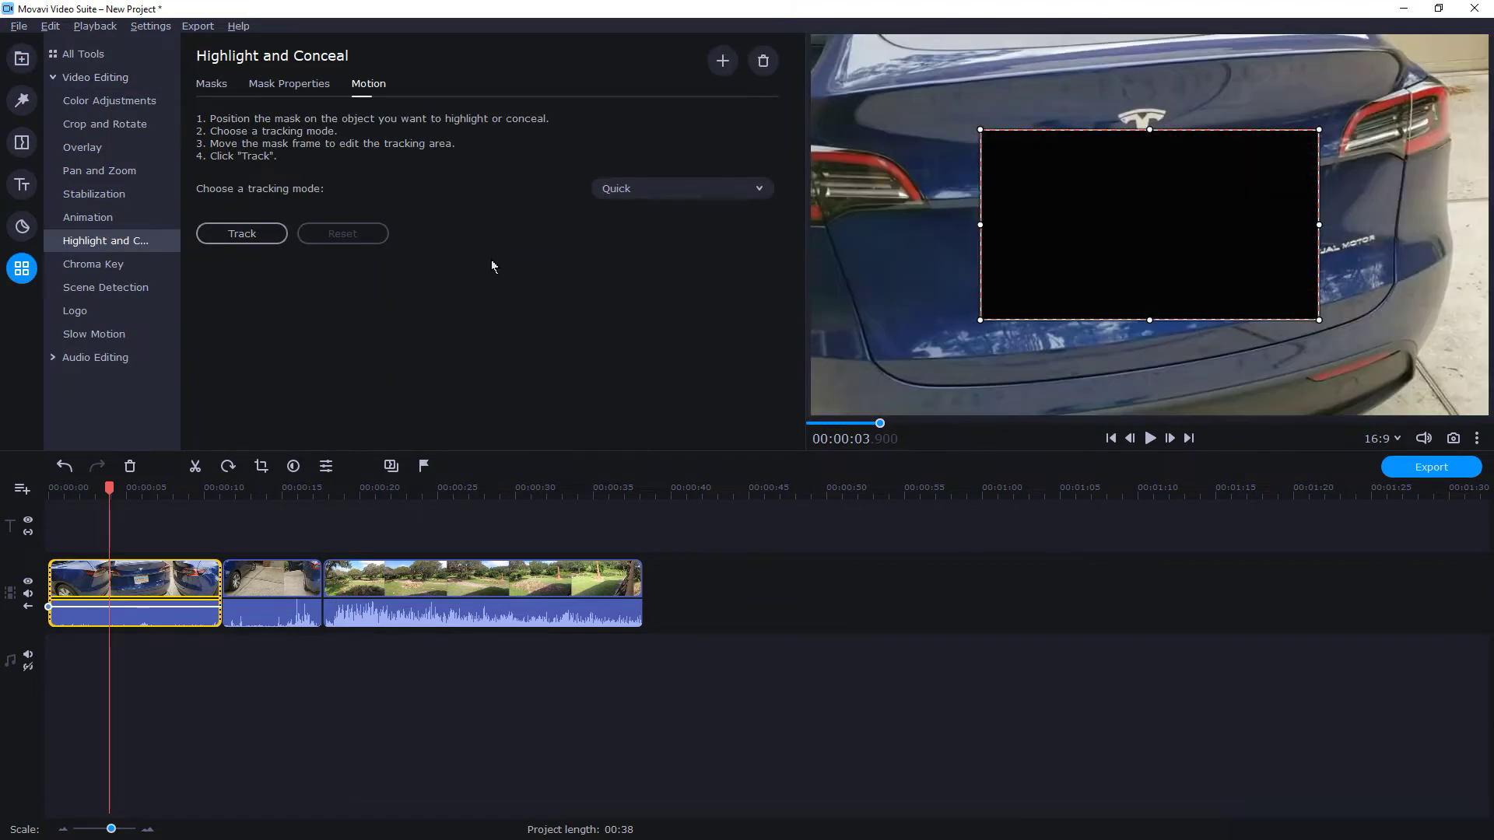
pyautogui.click(212, 83)
pyautogui.click(376, 261)
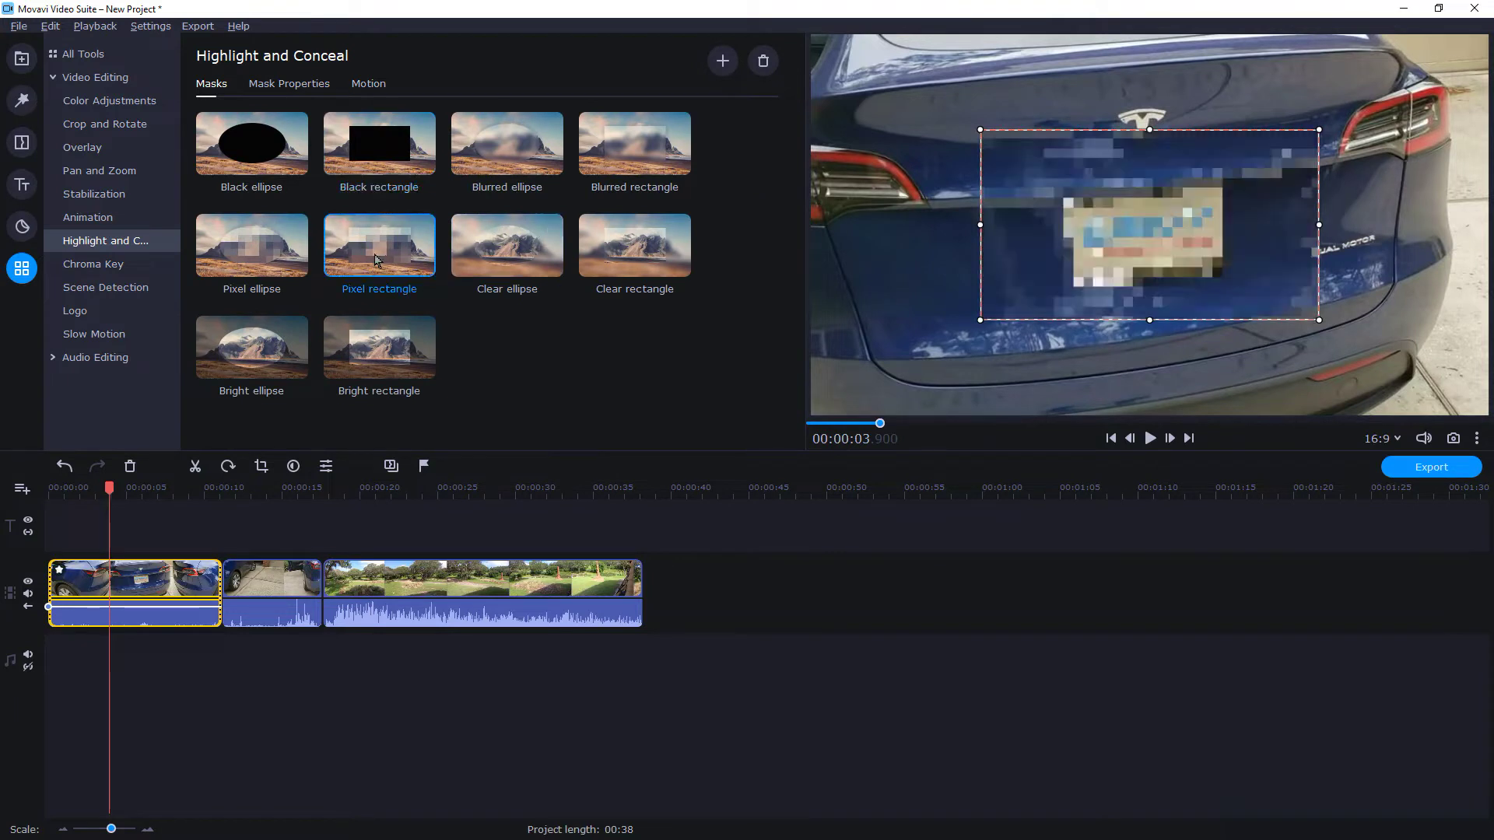
# Step: Resize and centre the pixel mask tightly over the licence plate
pyautogui.moveTo(981, 130); pyautogui.dragTo(1071, 187)
pyautogui.moveTo(1319, 187); pyautogui.dragTo(1220, 188)
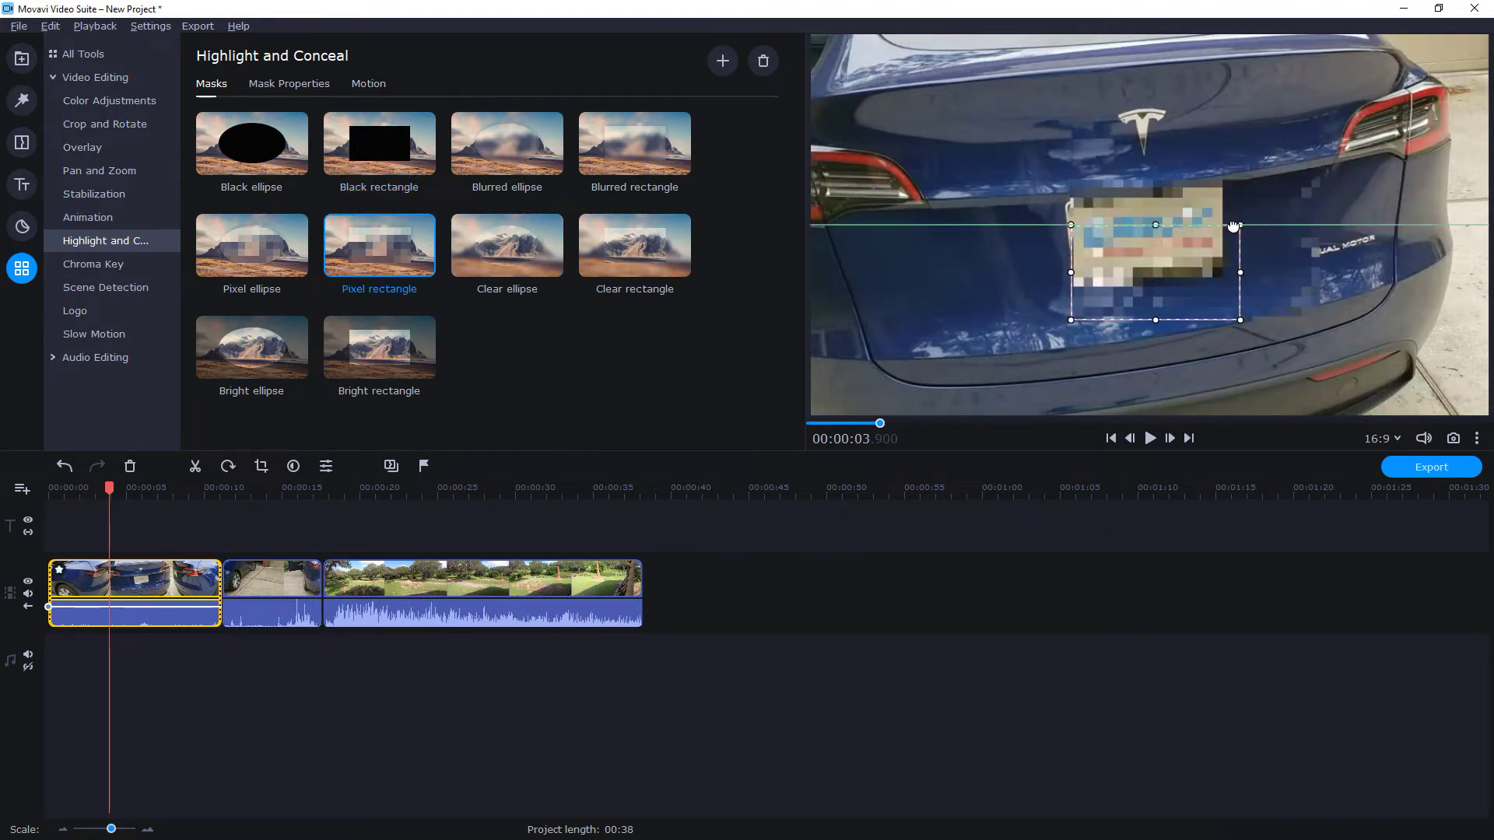
pyautogui.moveTo(1219, 319); pyautogui.dragTo(1225, 277)
pyautogui.moveTo(1152, 230)
pyautogui.mouseDown()
pyautogui.moveTo(1154, 243)
pyautogui.moveTo(1154, 229)
pyautogui.mouseUp()
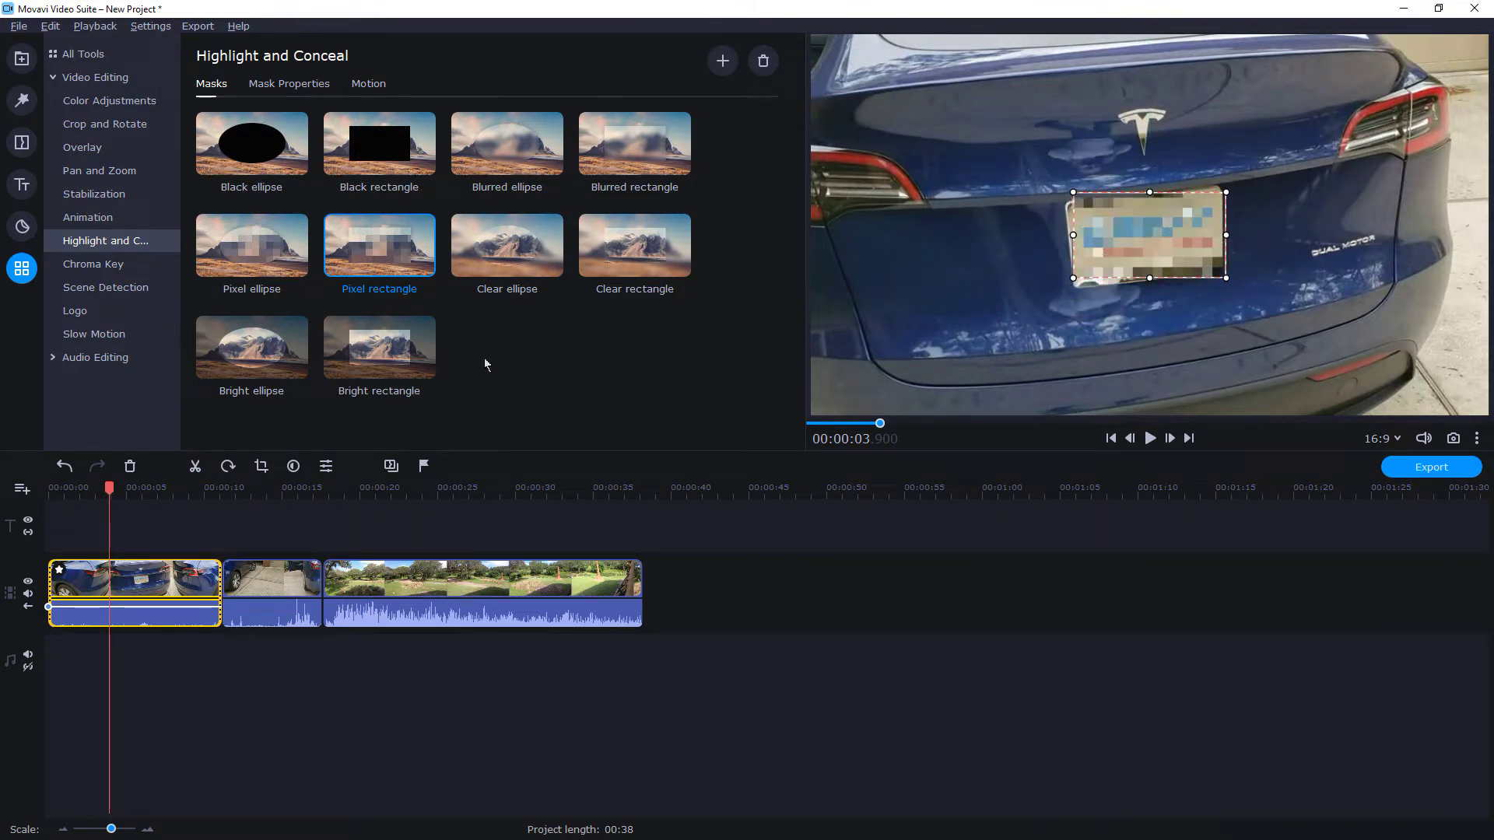
pyautogui.click(308, 89)
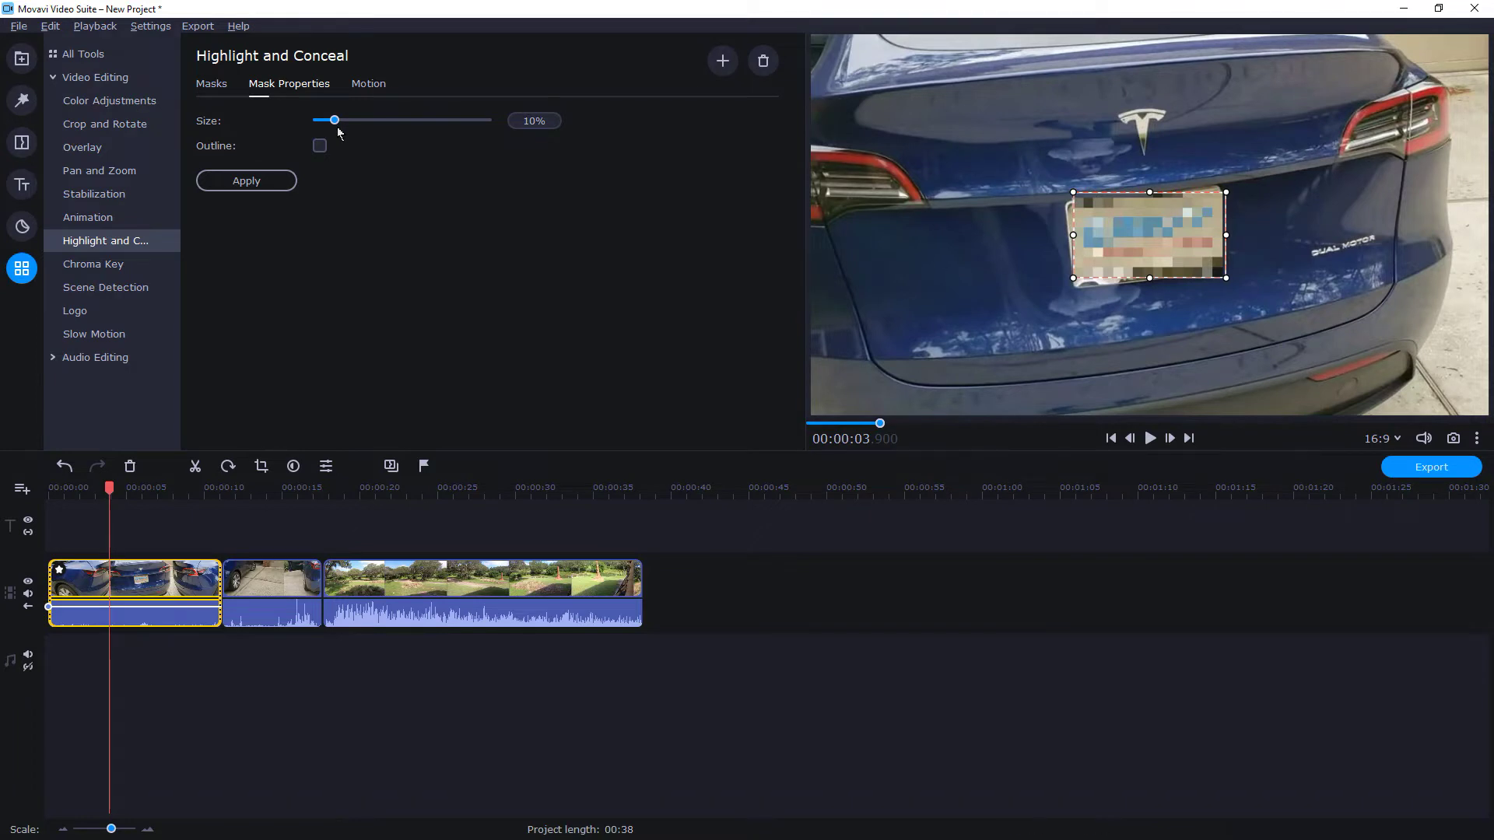
pyautogui.click(369, 86)
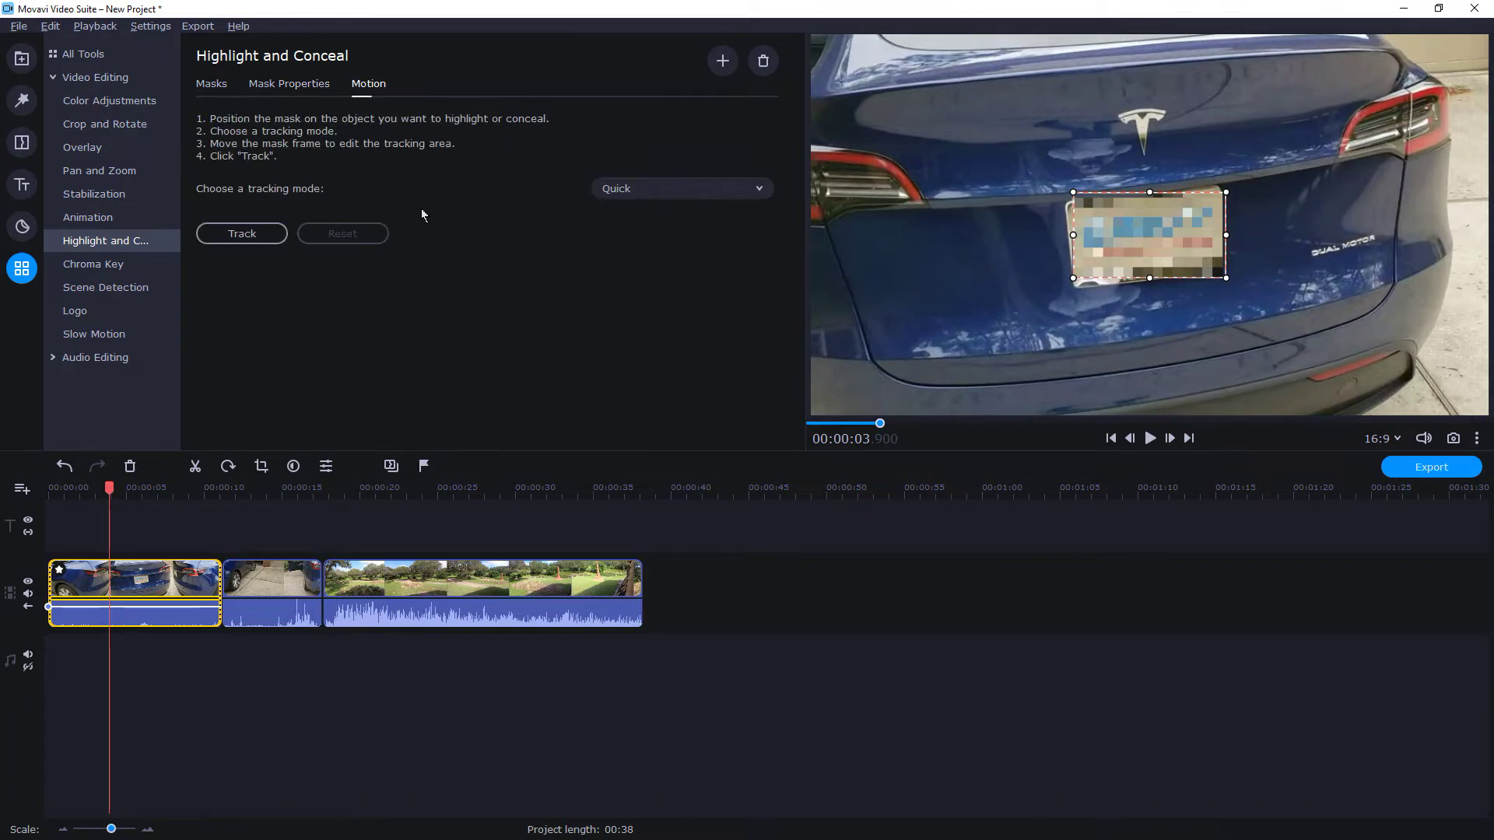
# Step: Track the plate mask through the first car part using Precise motion tracking
pyautogui.click(645, 195)
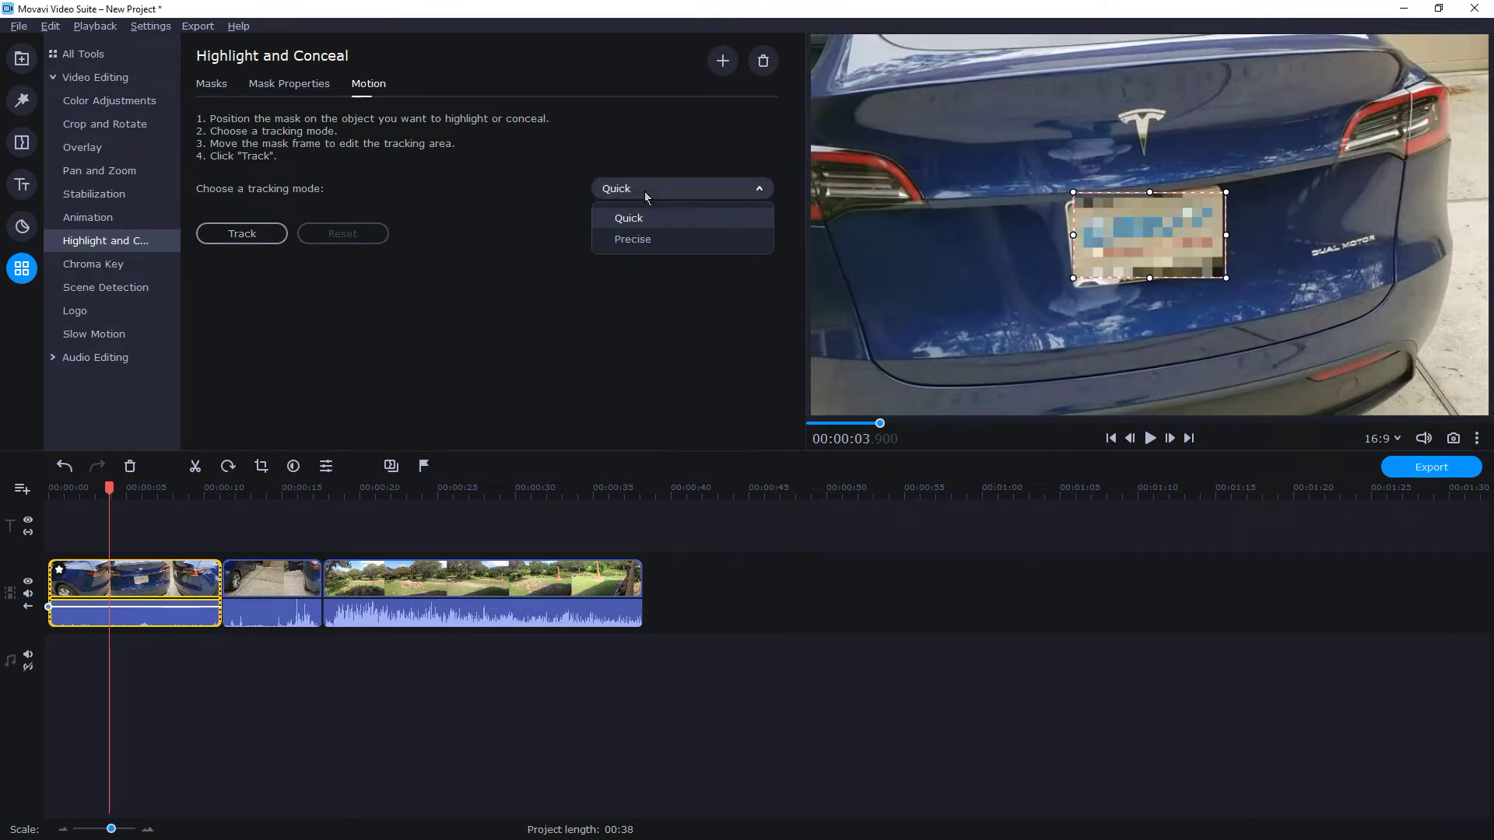
pyautogui.click(633, 240)
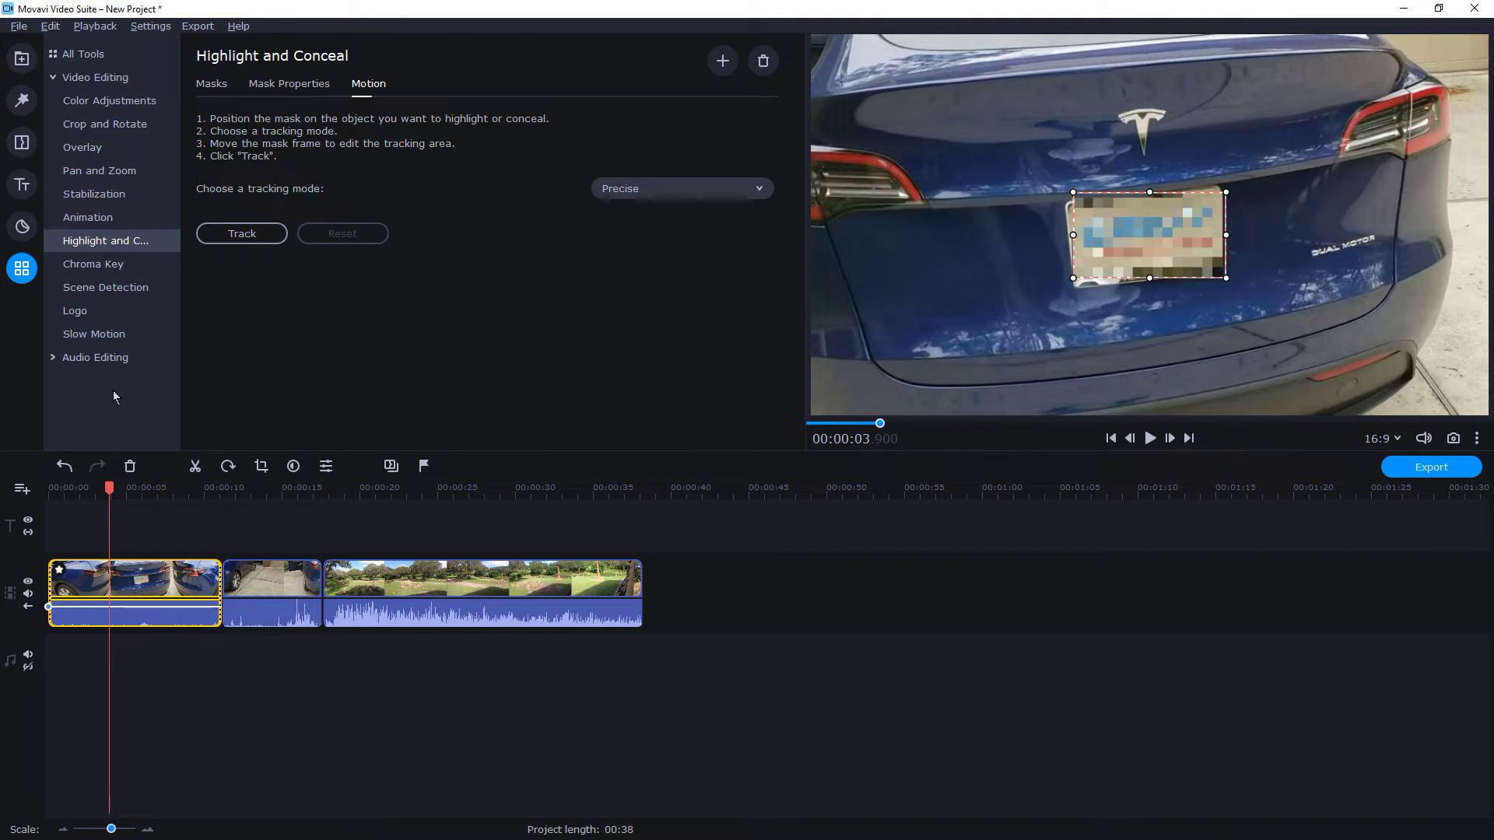
pyautogui.click(214, 238)
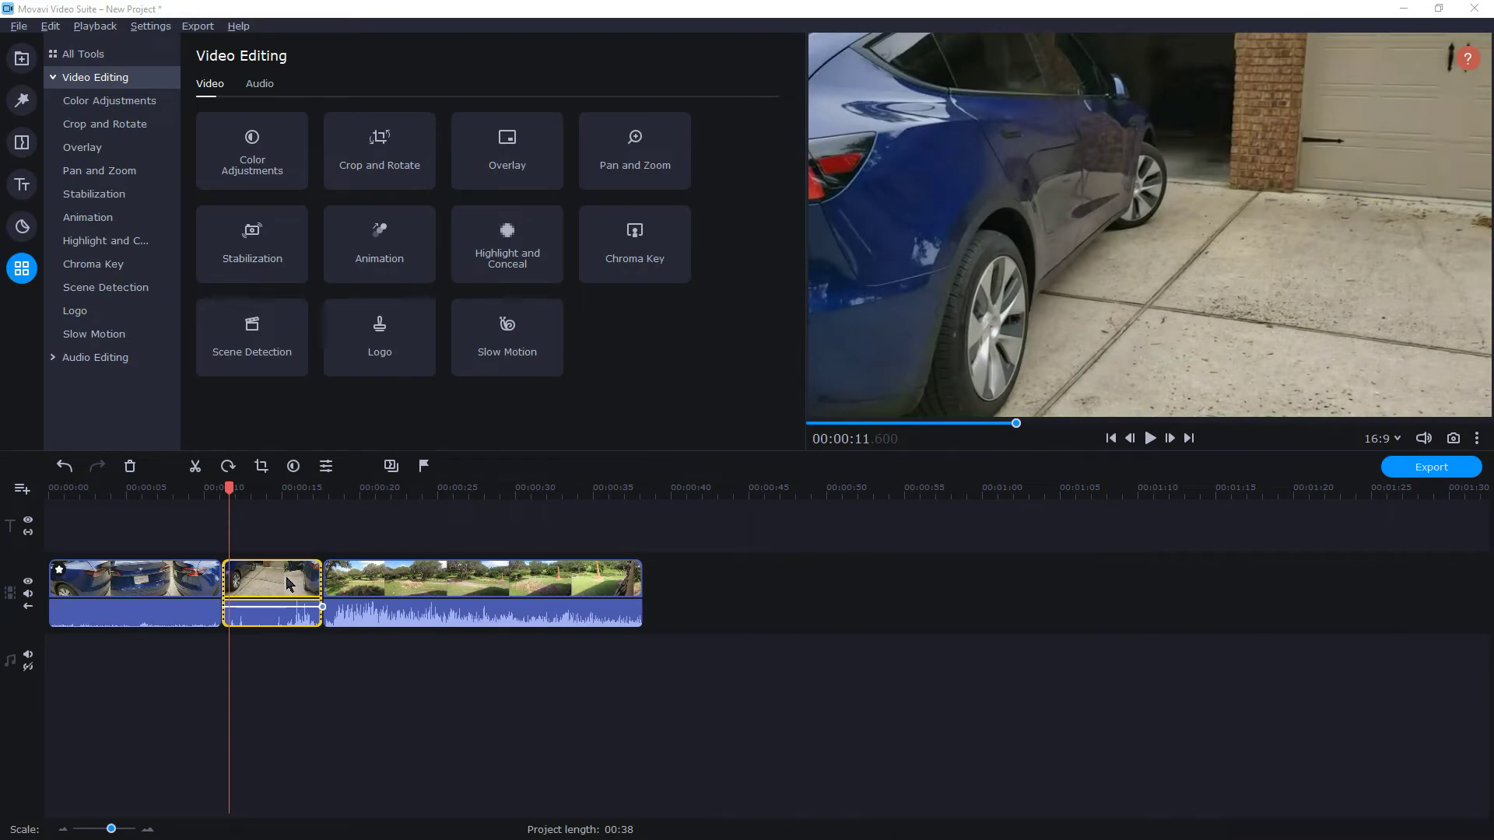
# Step: Add a Pixel rectangle mask to the second car part, shrunk over the plate at 00:00:13.750
pyautogui.click(476, 261)
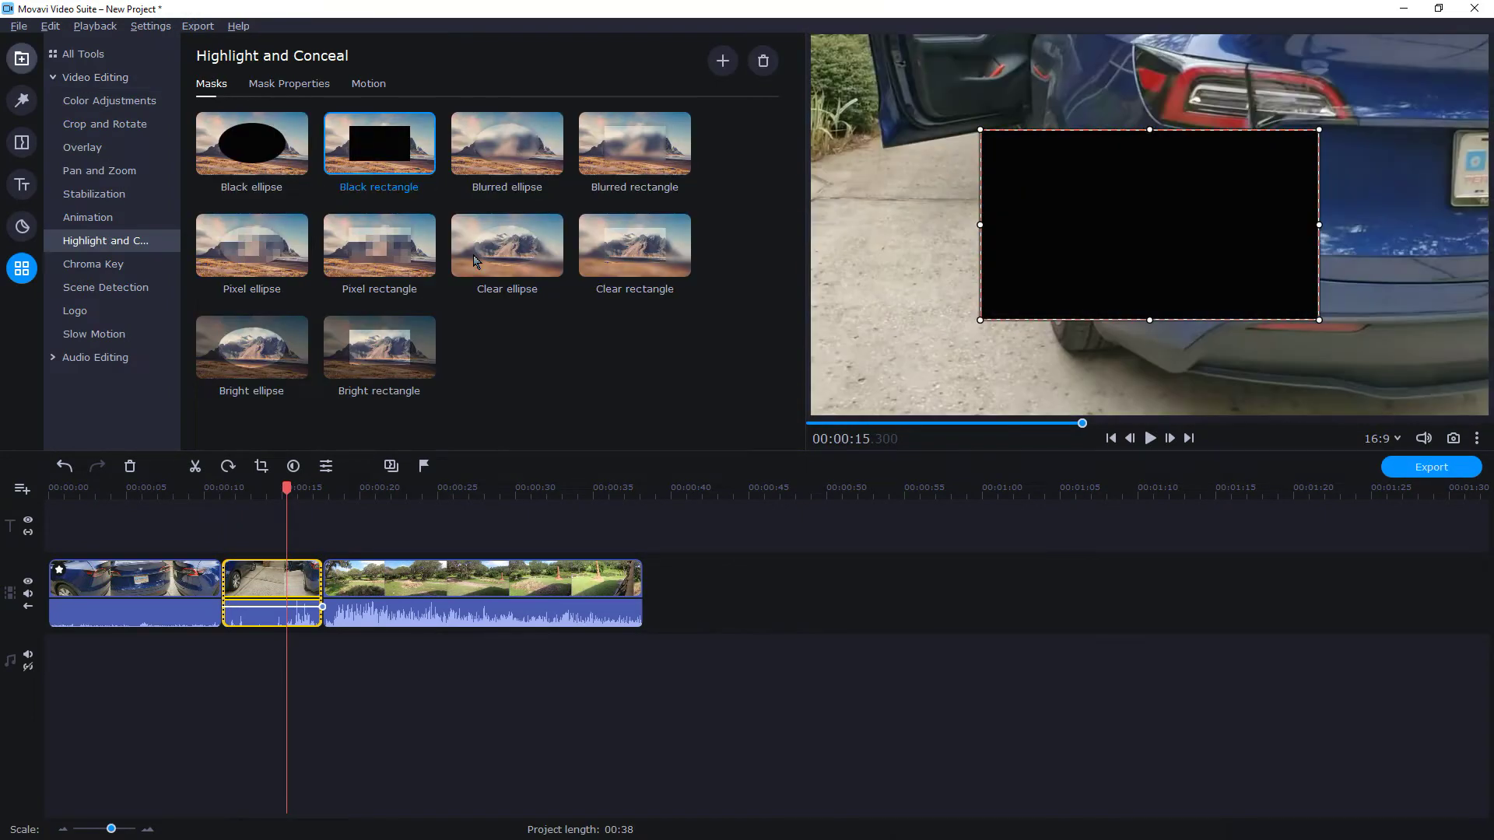
pyautogui.click(397, 242)
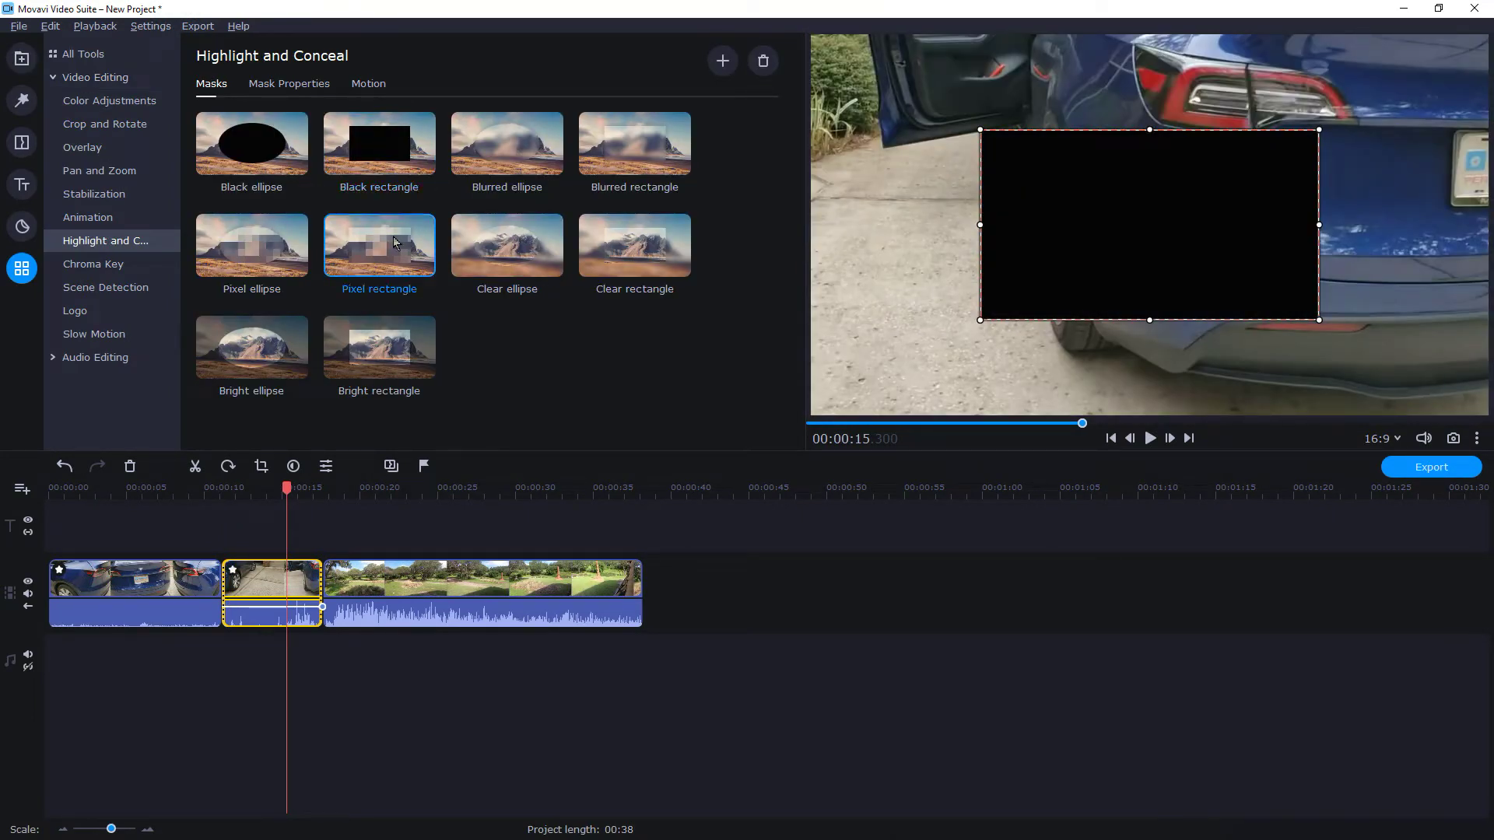
pyautogui.click(1054, 424)
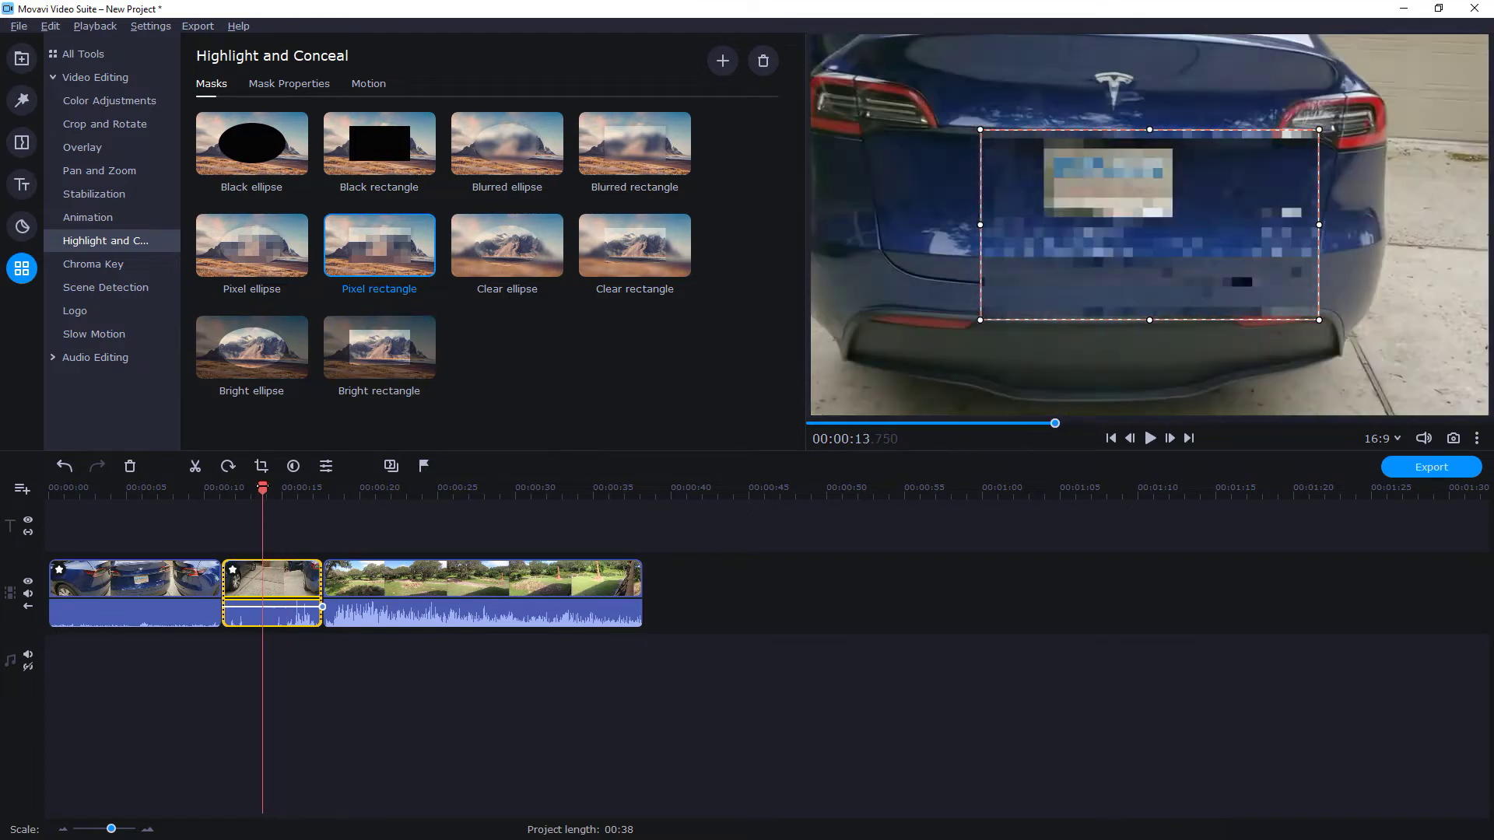
pyautogui.moveTo(980, 320); pyautogui.dragTo(1024, 176)
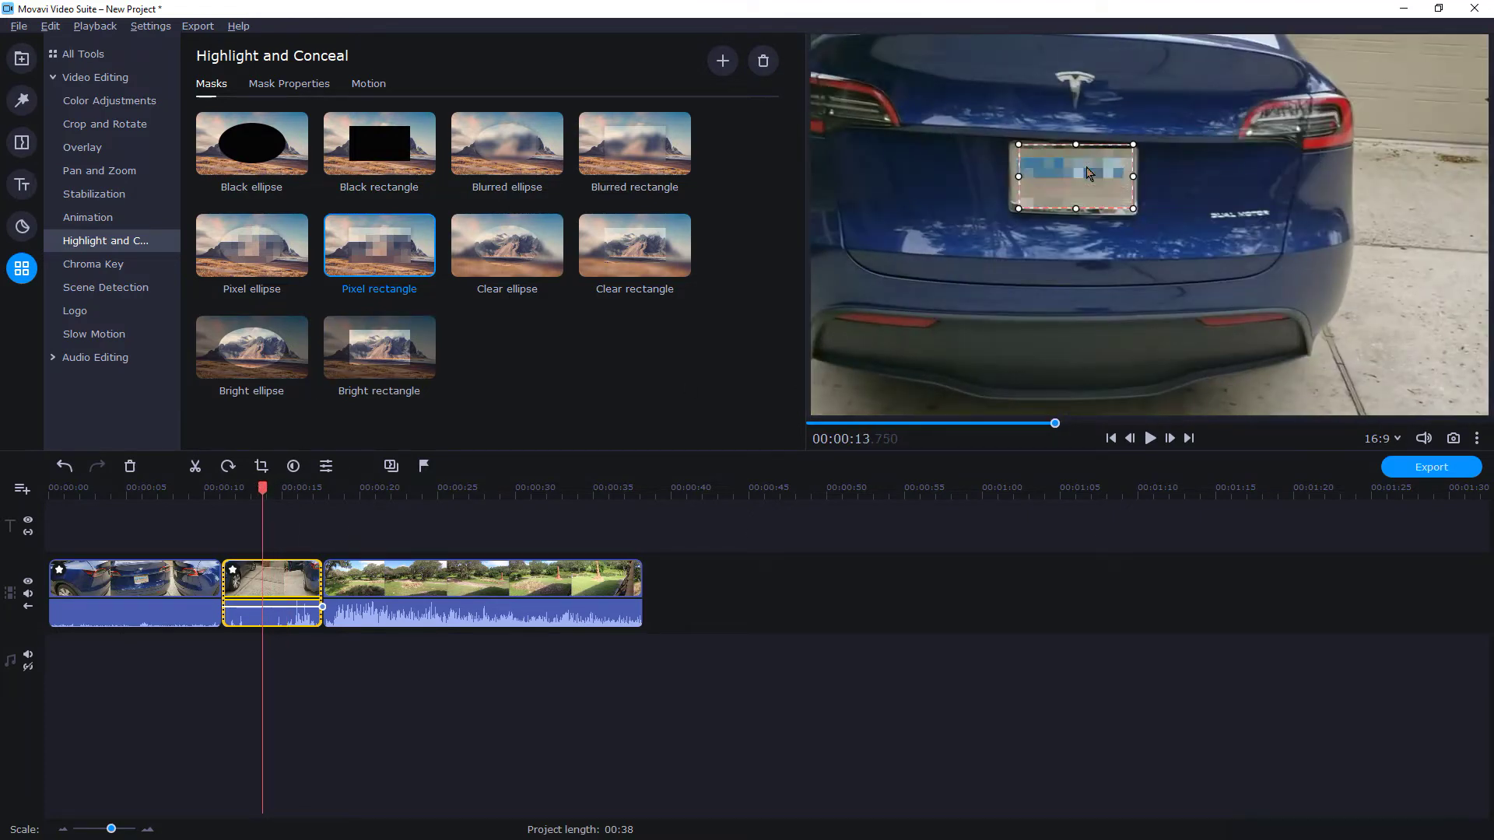
# Step: Track the second plate's mask with Quick motion tracking
pyautogui.click(363, 85)
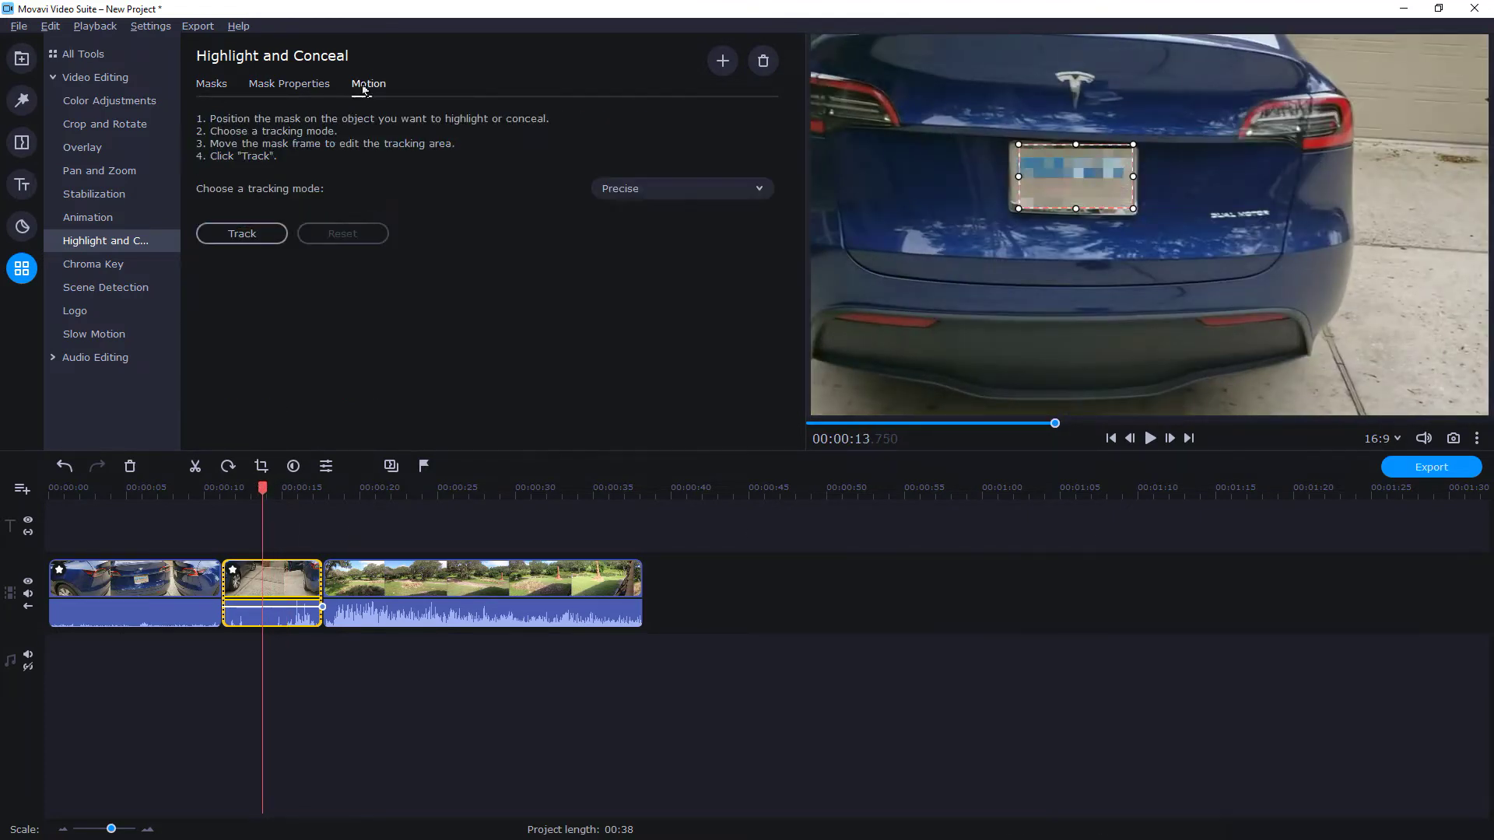
pyautogui.click(679, 189)
pyautogui.click(665, 223)
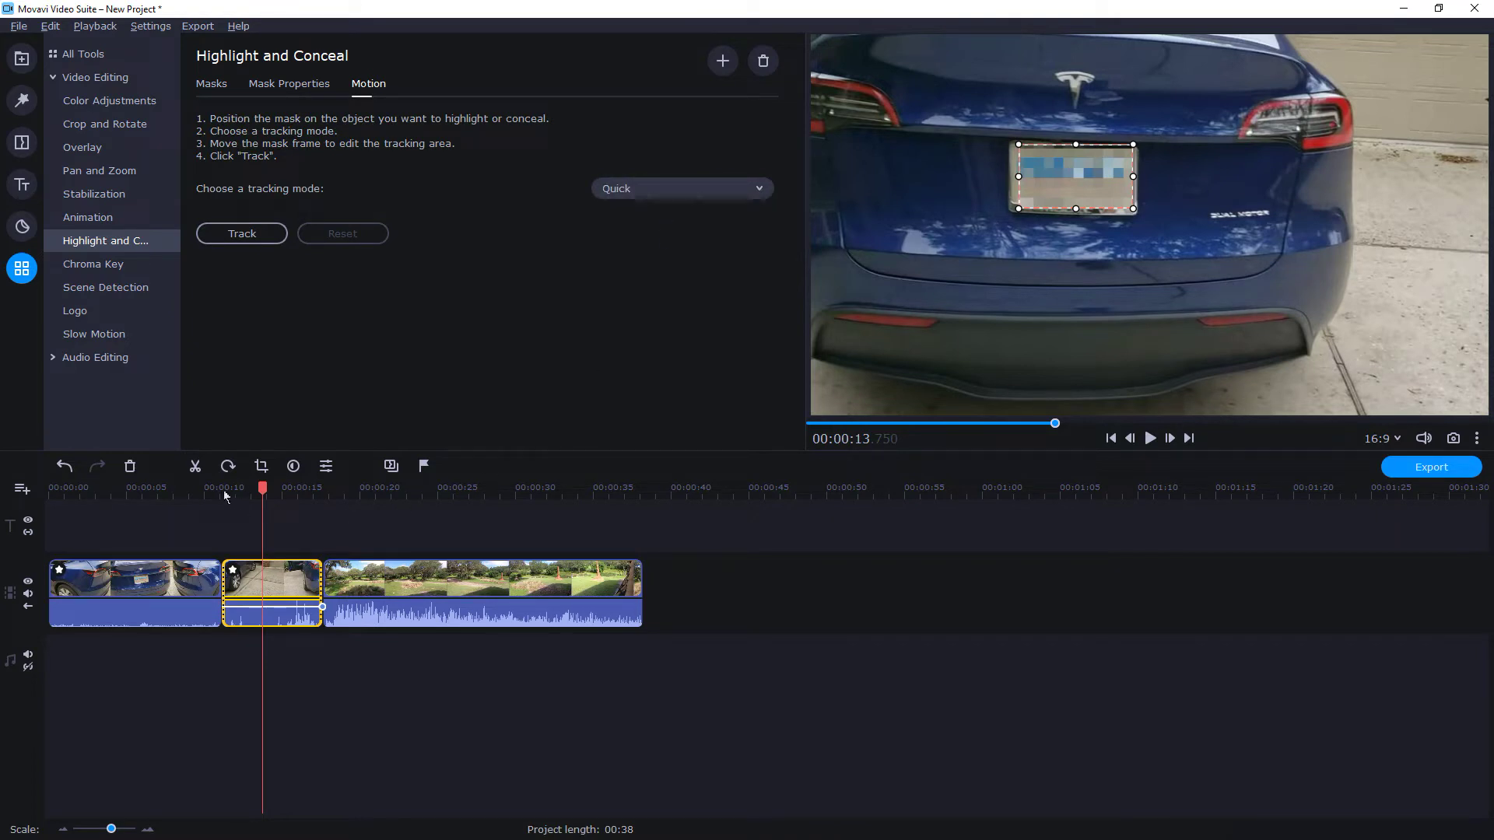
pyautogui.click(241, 234)
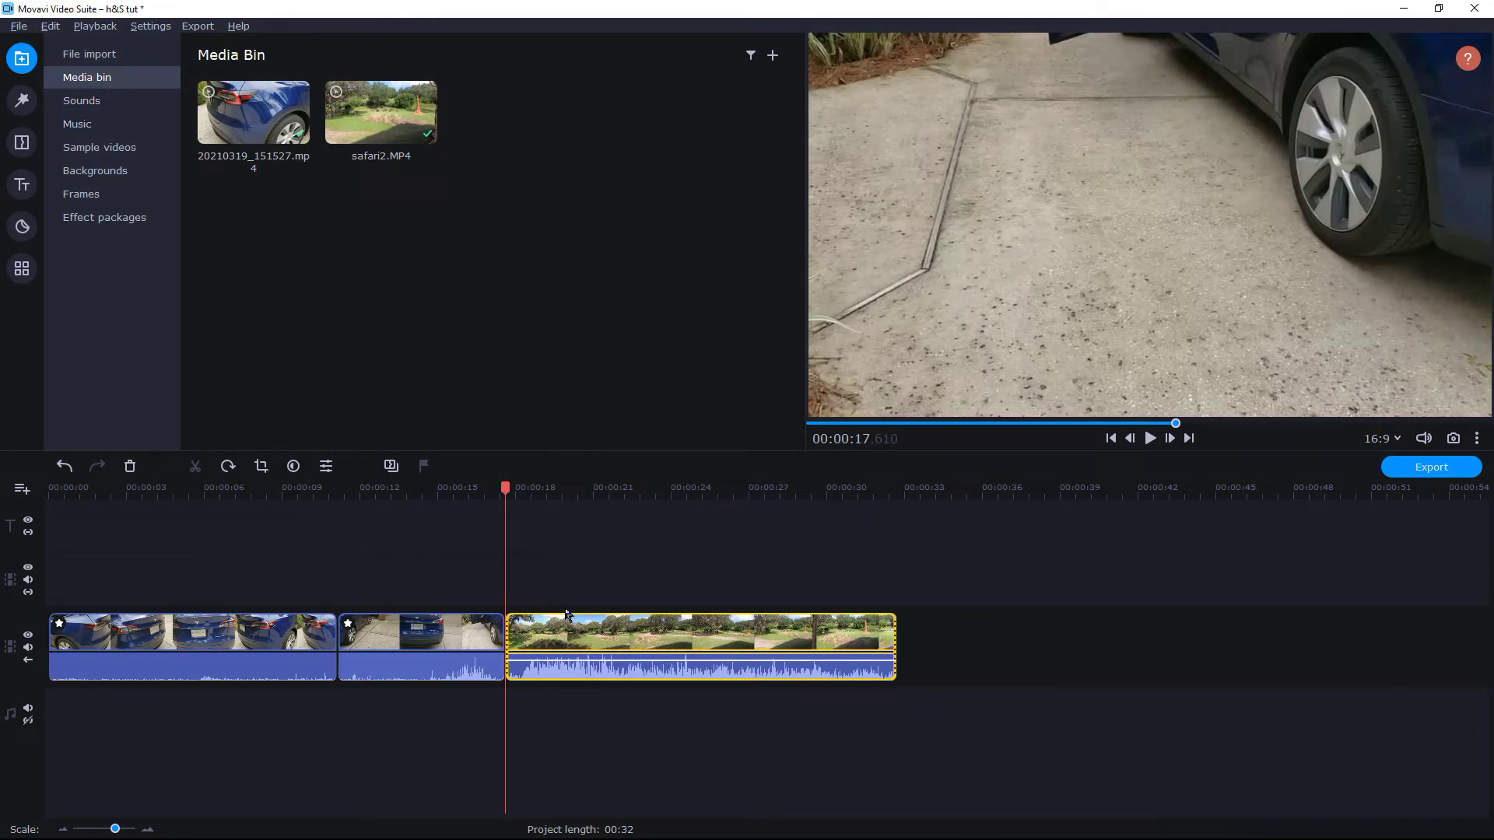
# Step: Scrub the safari clip from 00:00:19.920 to about 00:00:23.130 to find the animals
pyautogui.click(566, 615)
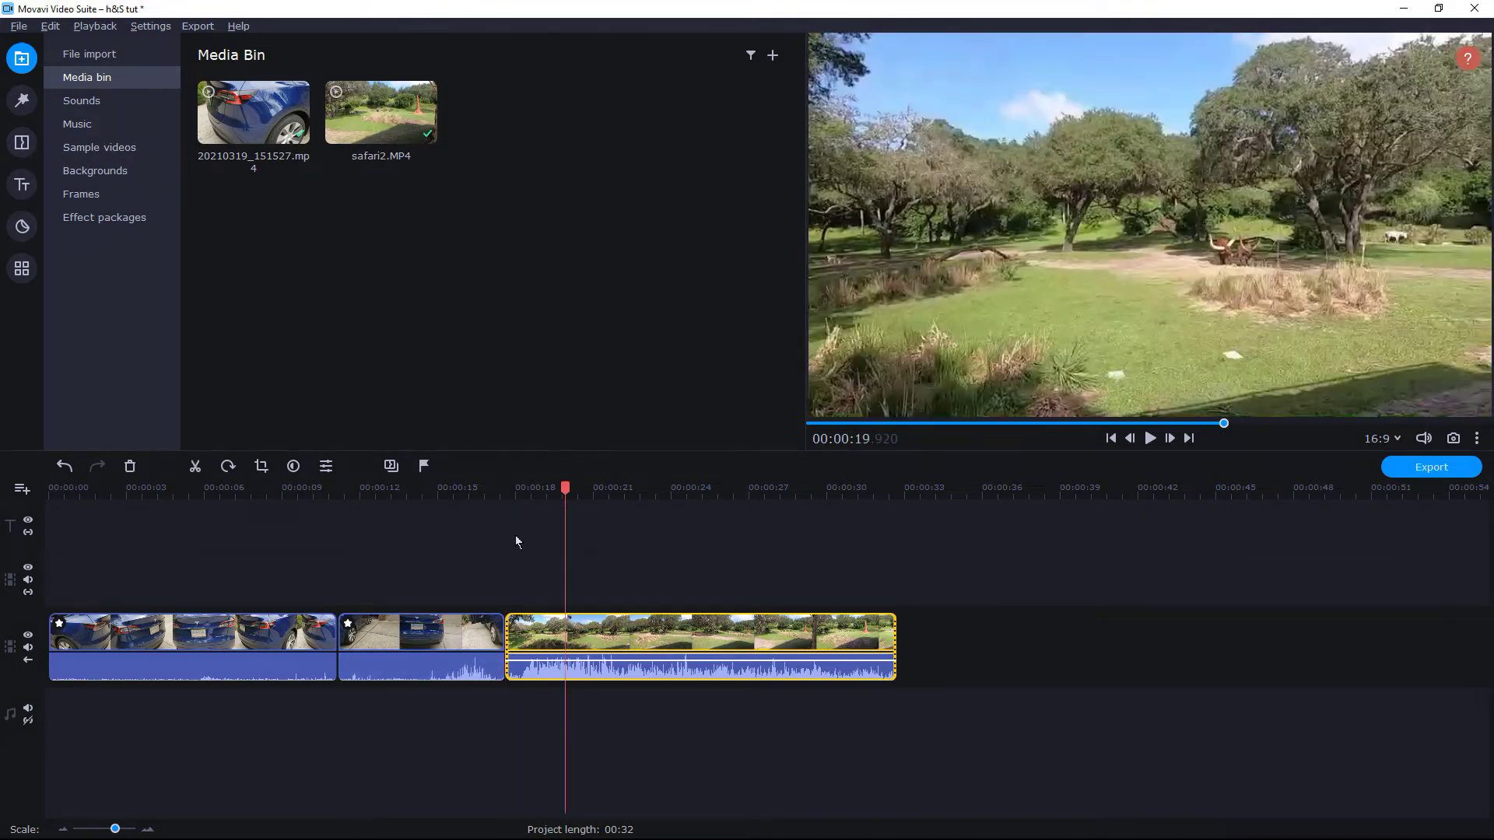
pyautogui.moveTo(537, 498); pyautogui.dragTo(569, 498)
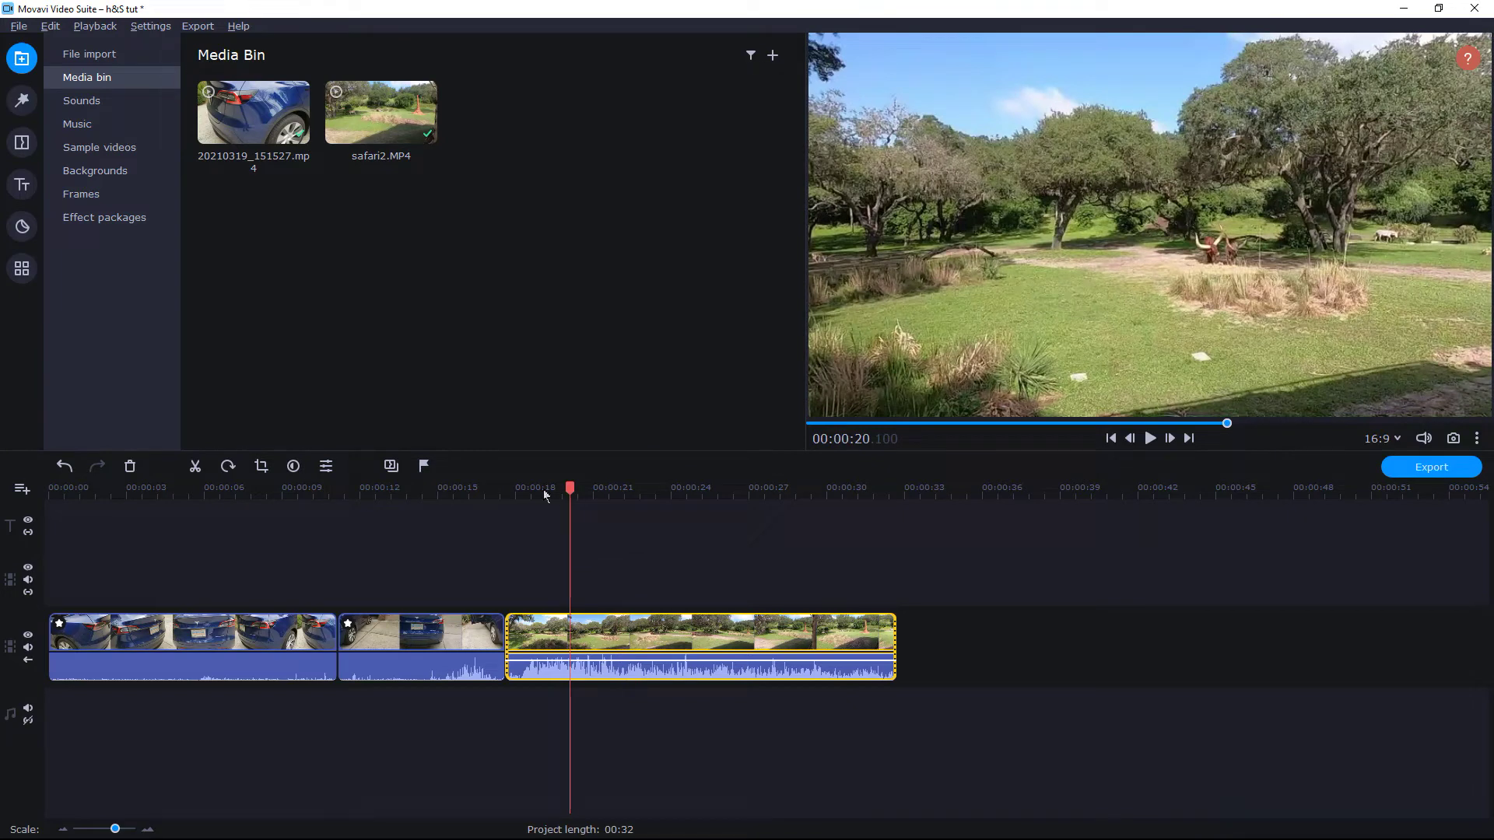
pyautogui.click(22, 268)
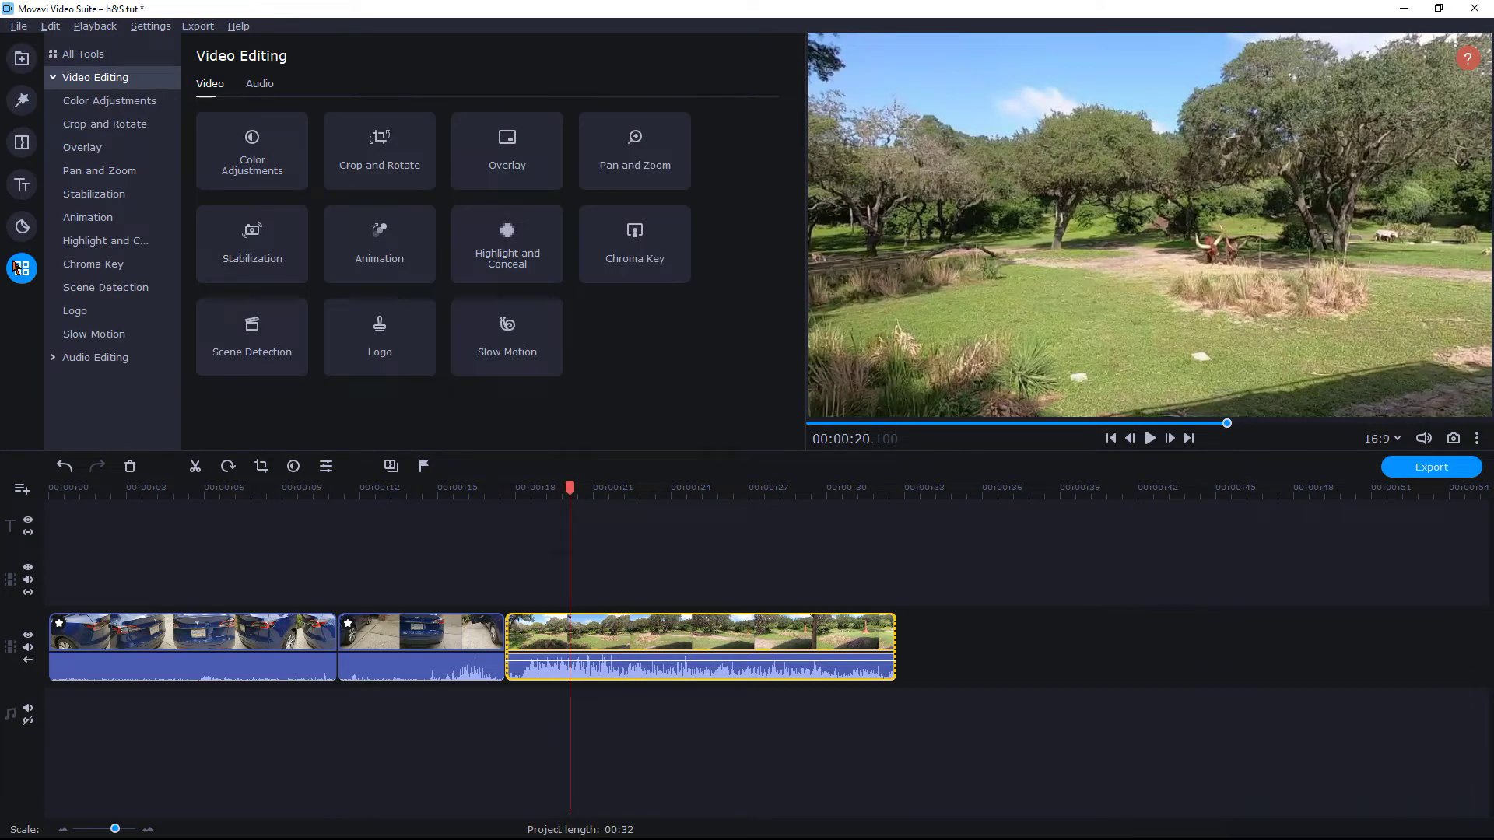
# Step: Apply the Zoom in effect to the safari clip, shifting its target right toward the animals
pyautogui.click(95, 174)
pyautogui.moveTo(218, 222); pyautogui.dragTo(566, 630)
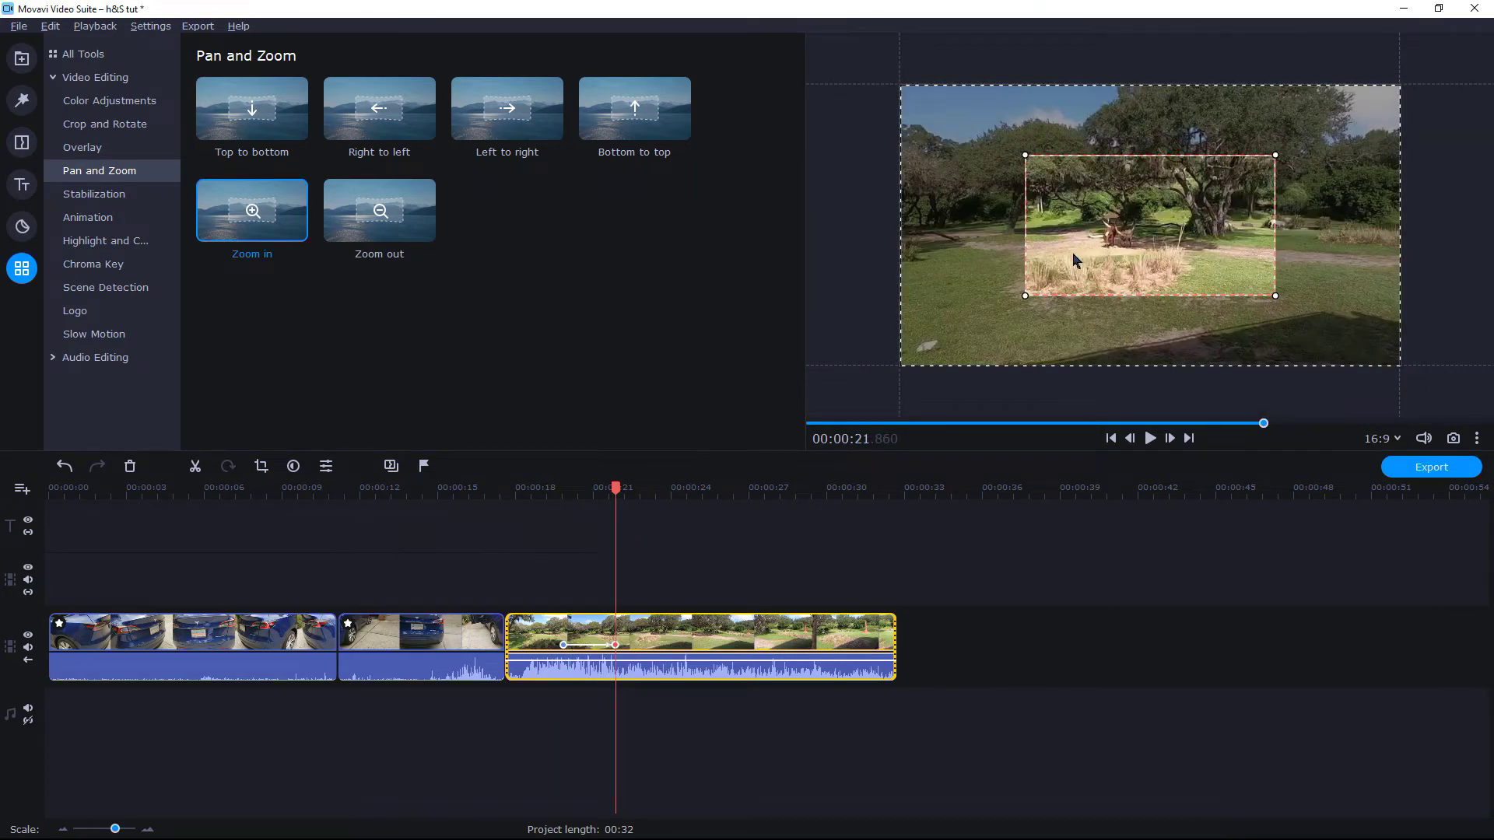
pyautogui.moveTo(1158, 207); pyautogui.dragTo(1252, 202)
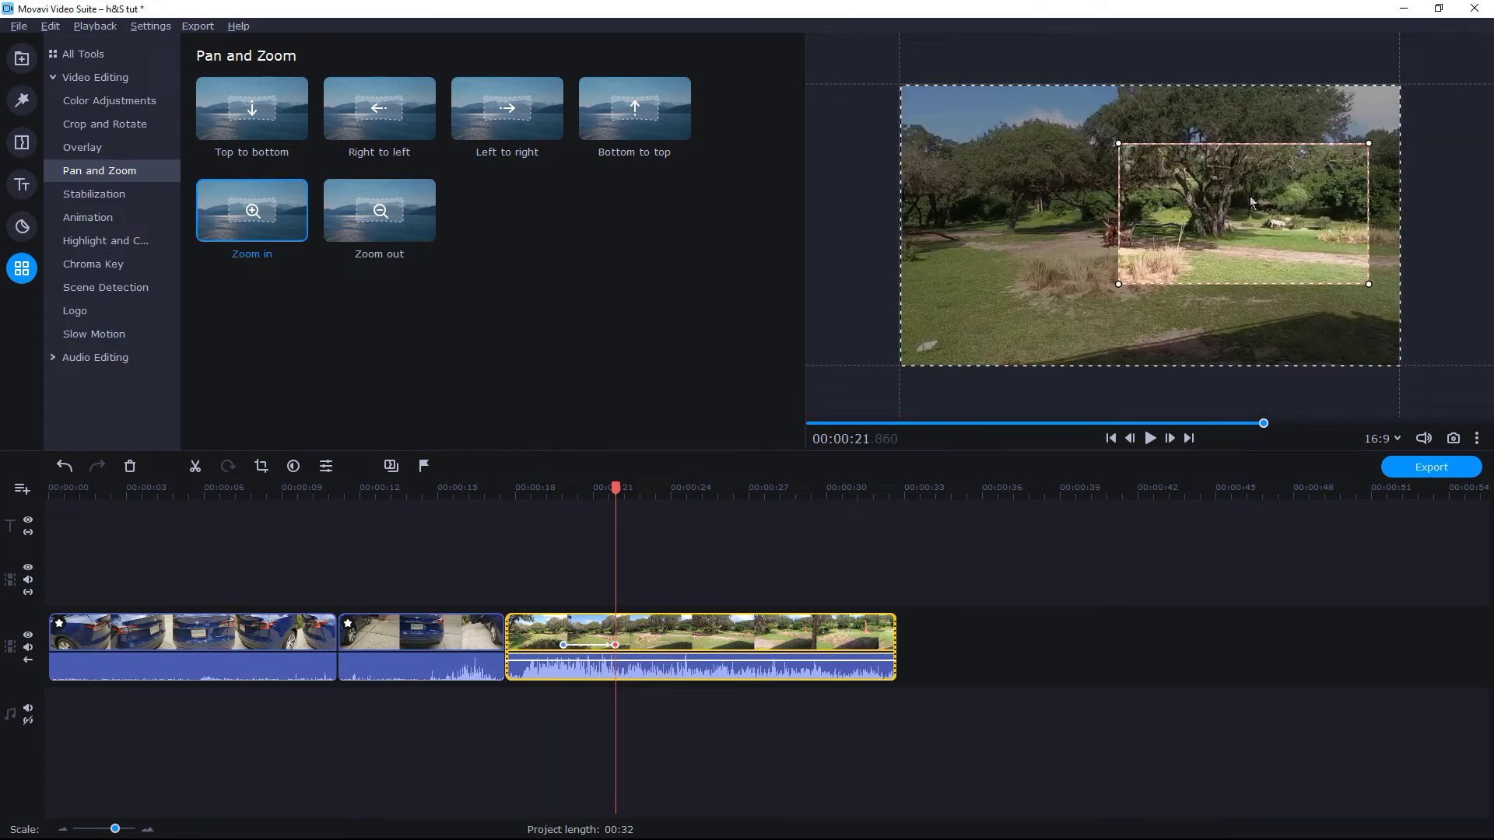
# Step: Add pan-and-zoom keyframes, the last near 00:00:27, and enlarge the end framing over most of the scene
pyautogui.click(691, 646)
pyautogui.rightClick(691, 646)
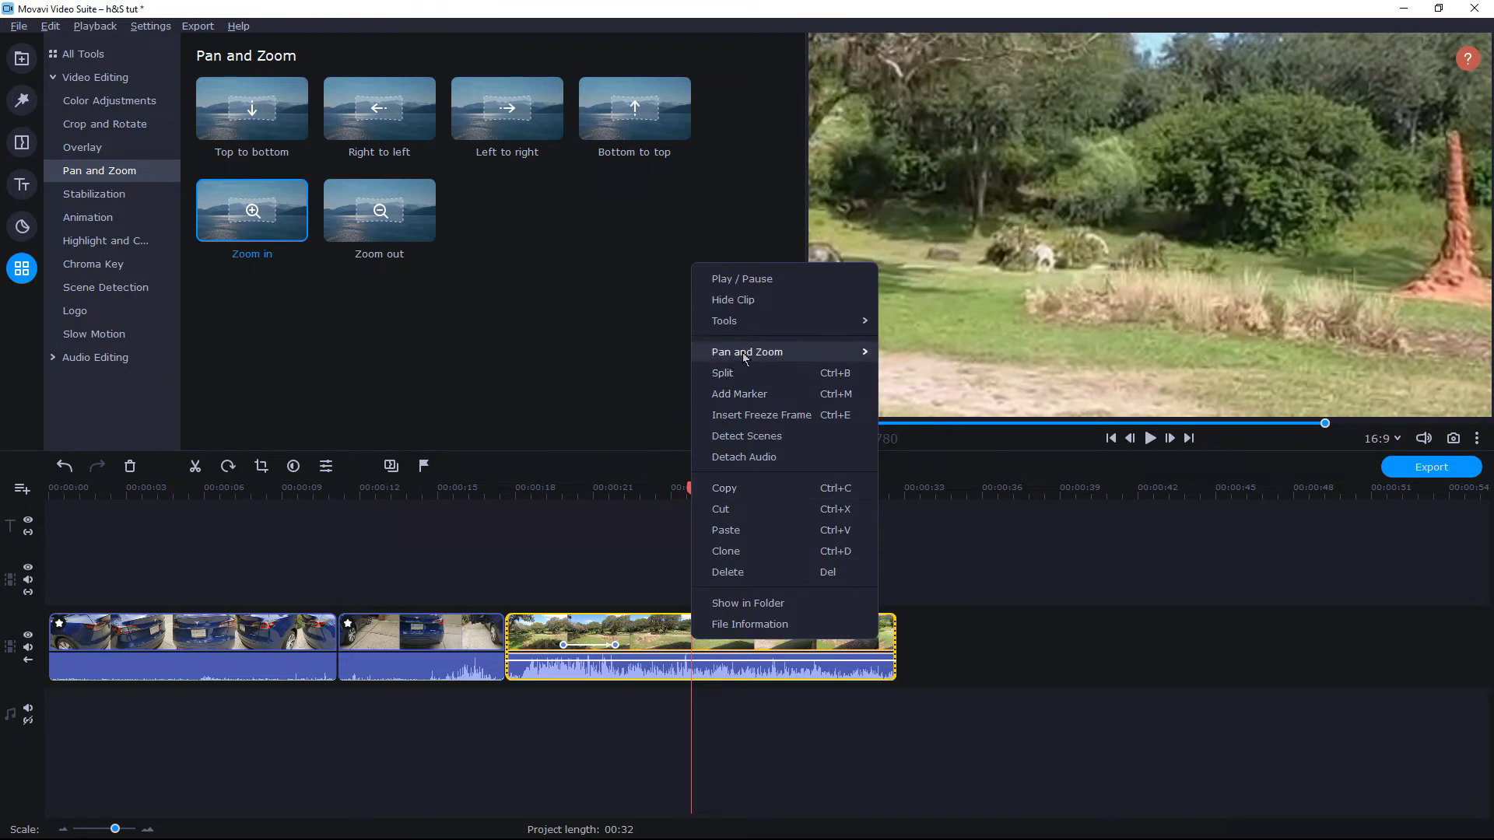
pyautogui.moveTo(832, 351)
pyautogui.click(903, 352)
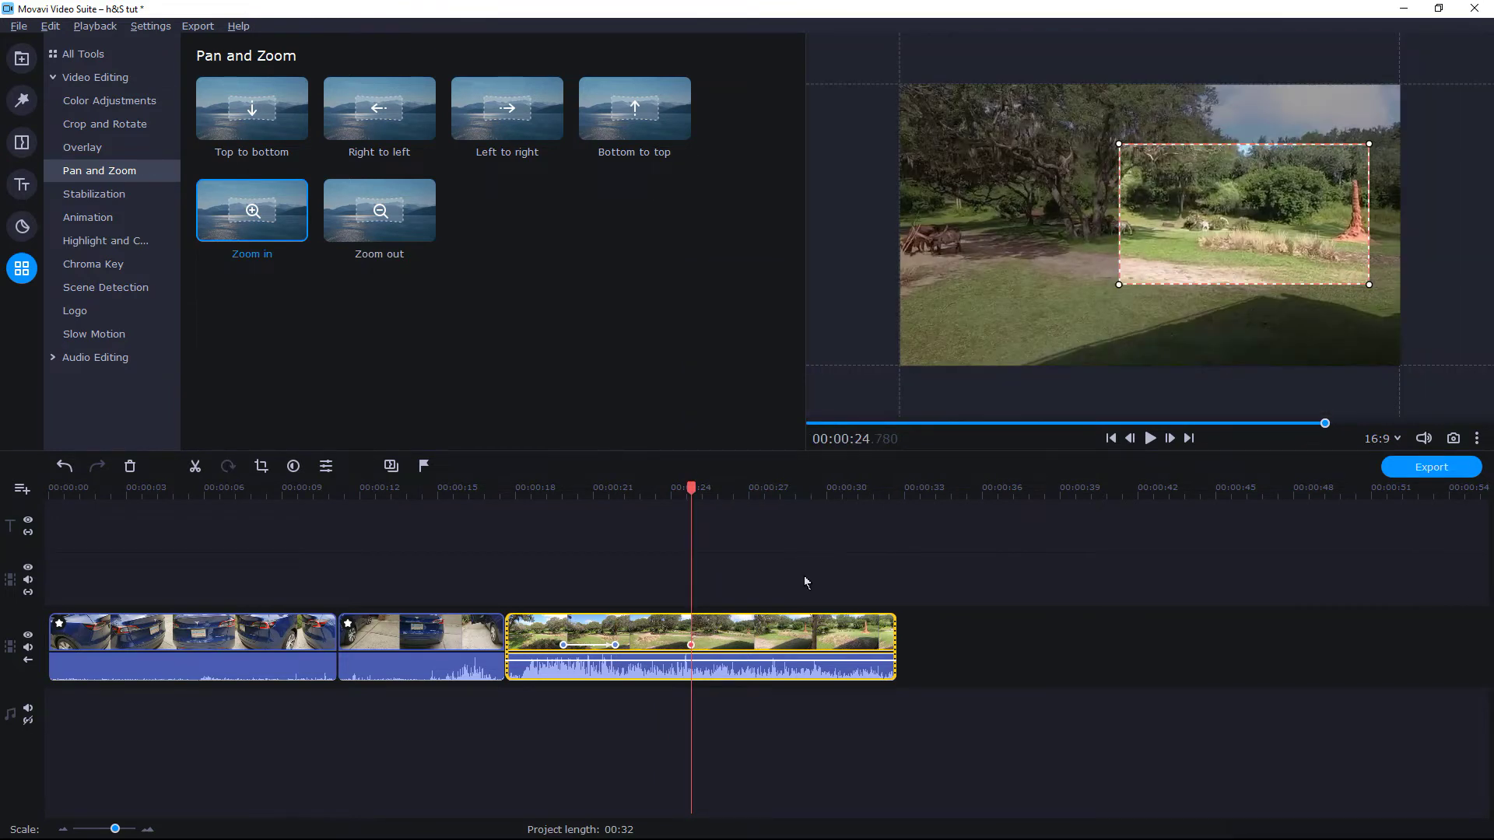
pyautogui.rightClick(761, 647)
pyautogui.moveTo(859, 348)
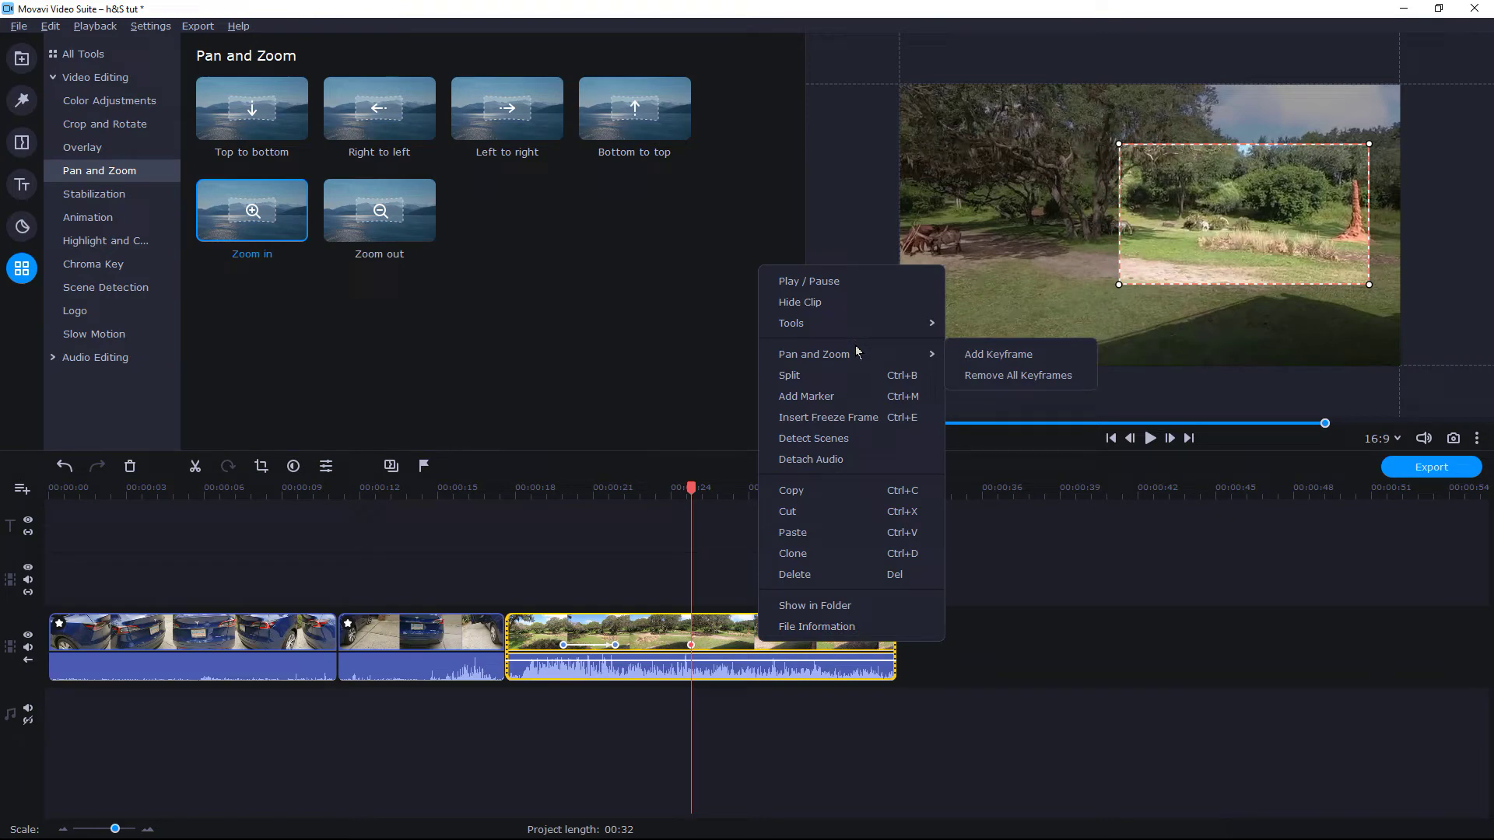
pyautogui.rightClick(750, 642)
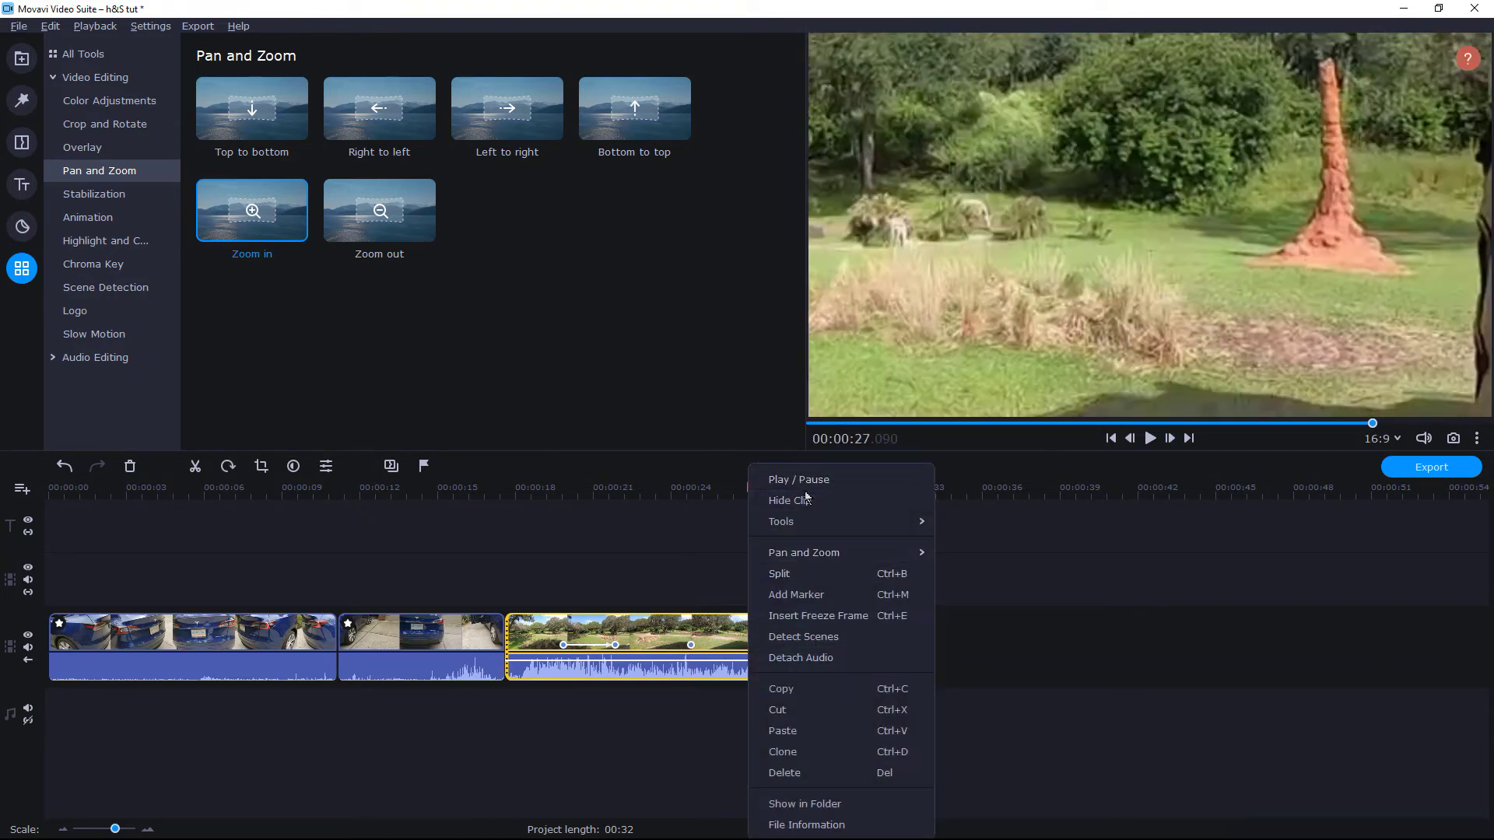
pyautogui.moveTo(877, 554)
pyautogui.click(972, 554)
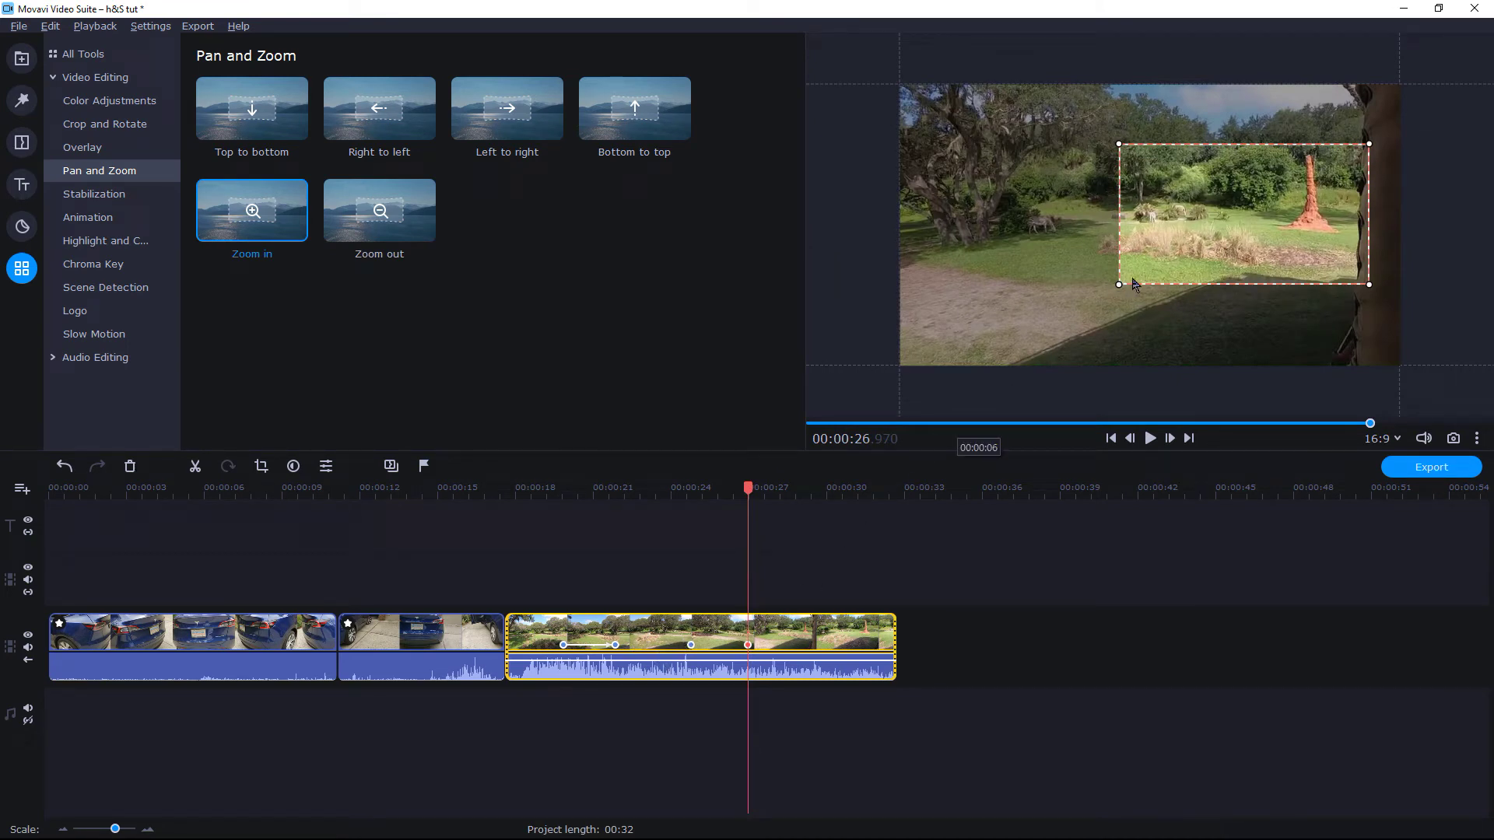
pyautogui.moveTo(1119, 284); pyautogui.dragTo(953, 352)
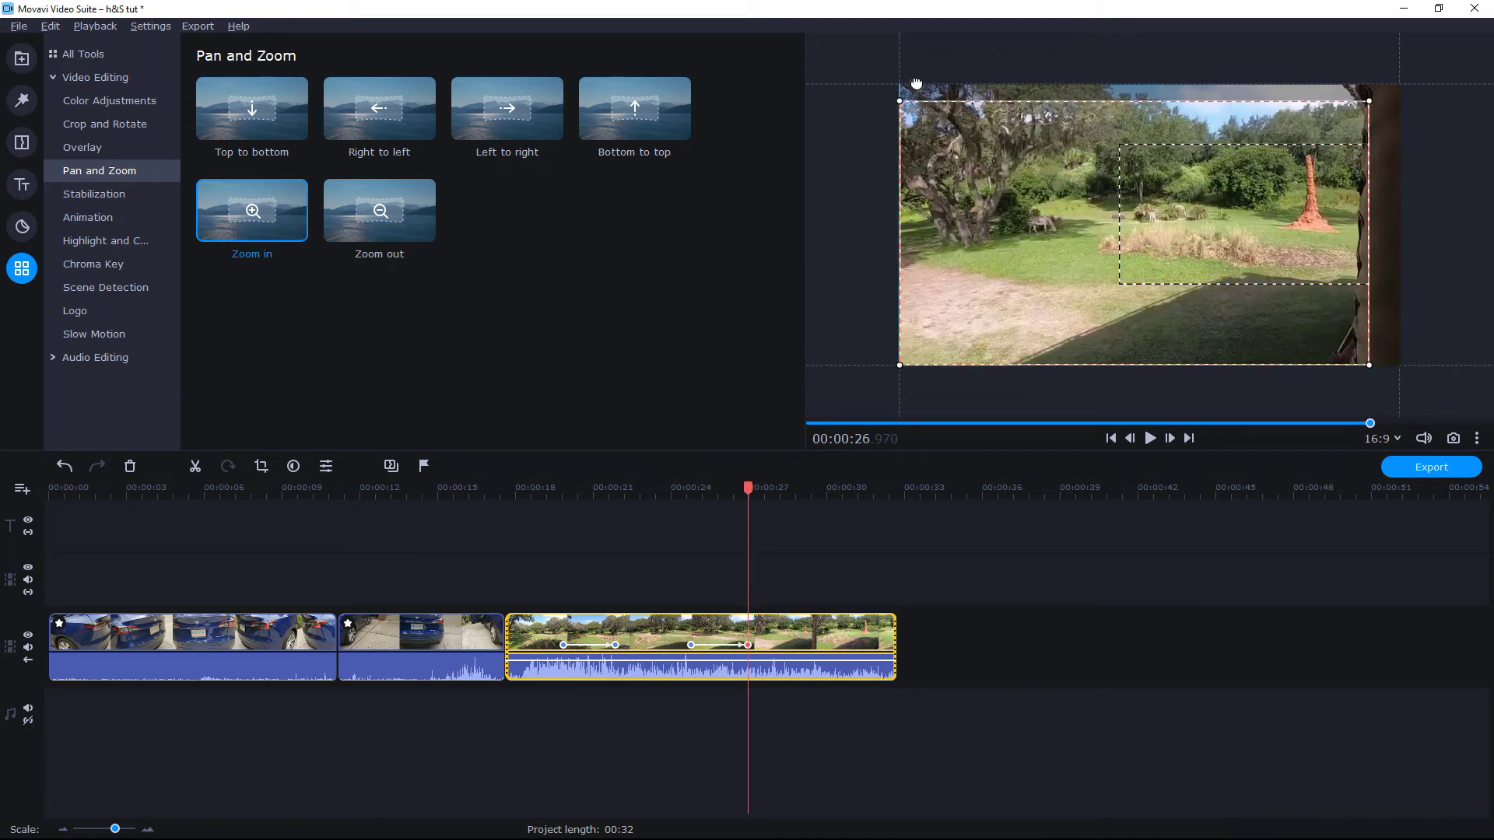
pyautogui.moveTo(748, 488); pyautogui.dragTo(558, 551)
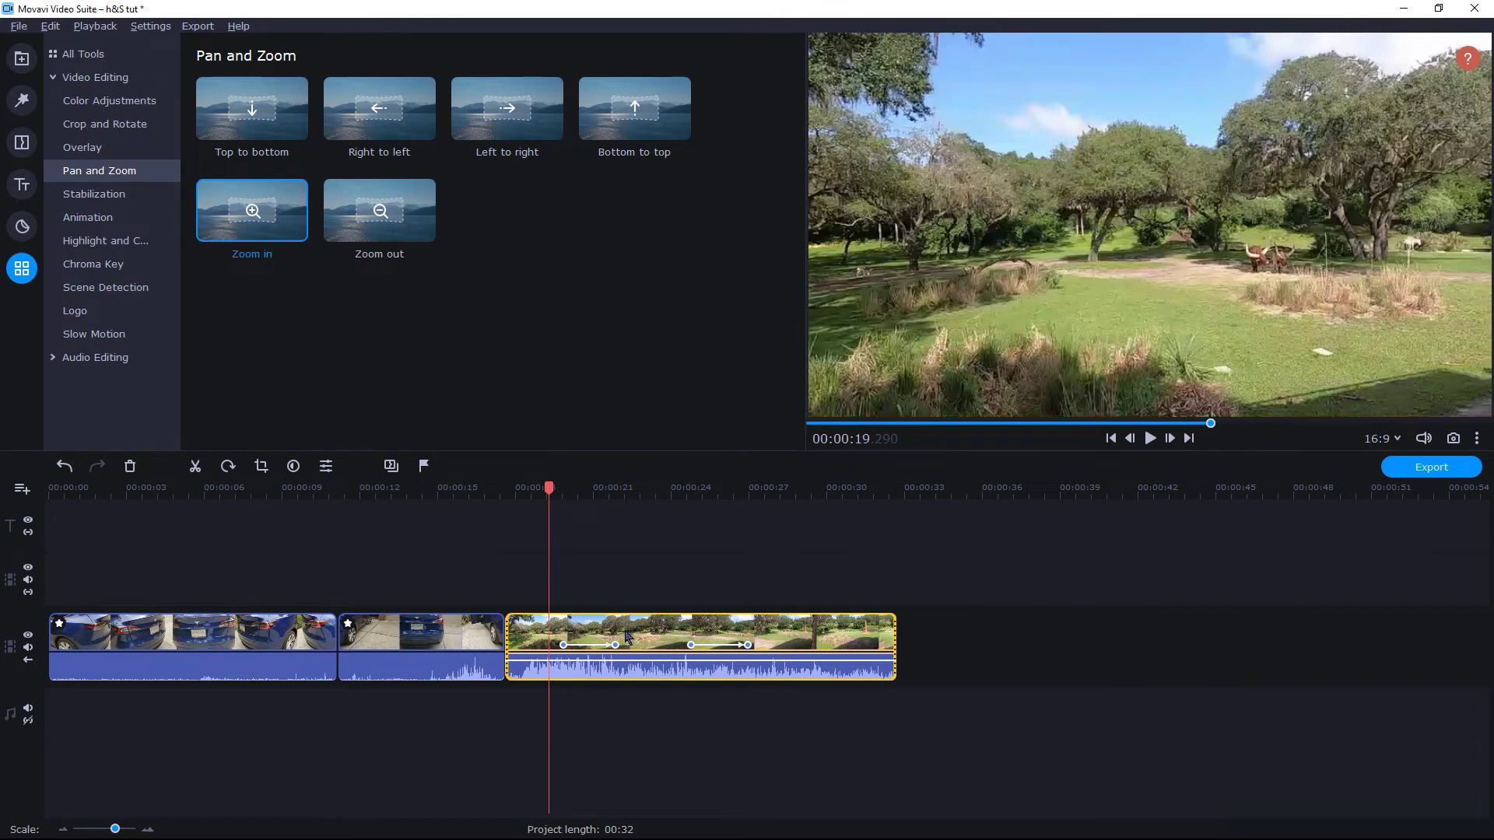
# Step: Place a small Bright ellipse highlight over the zebras
pyautogui.click(626, 636)
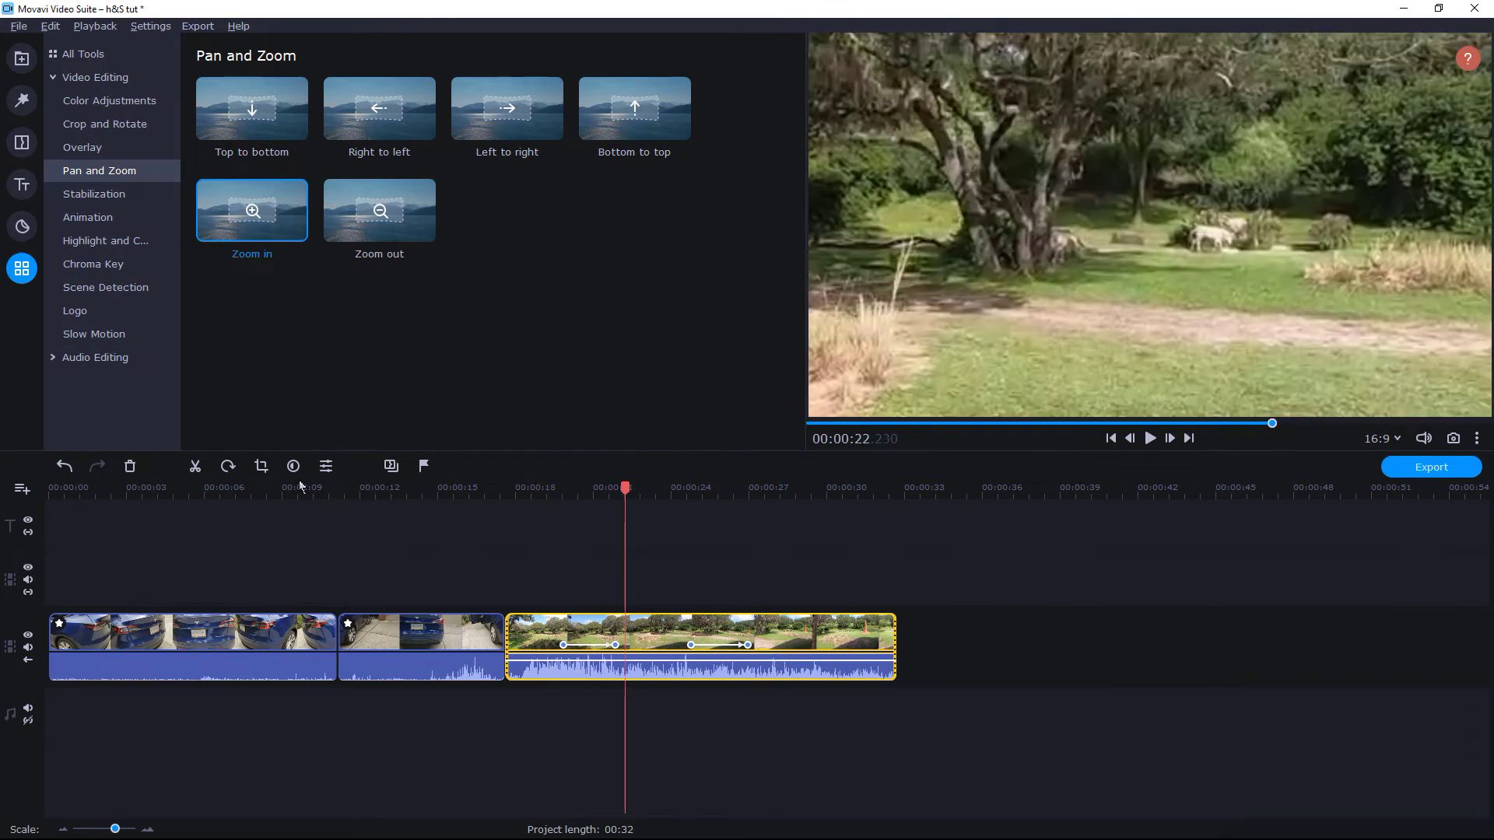
pyautogui.click(90, 243)
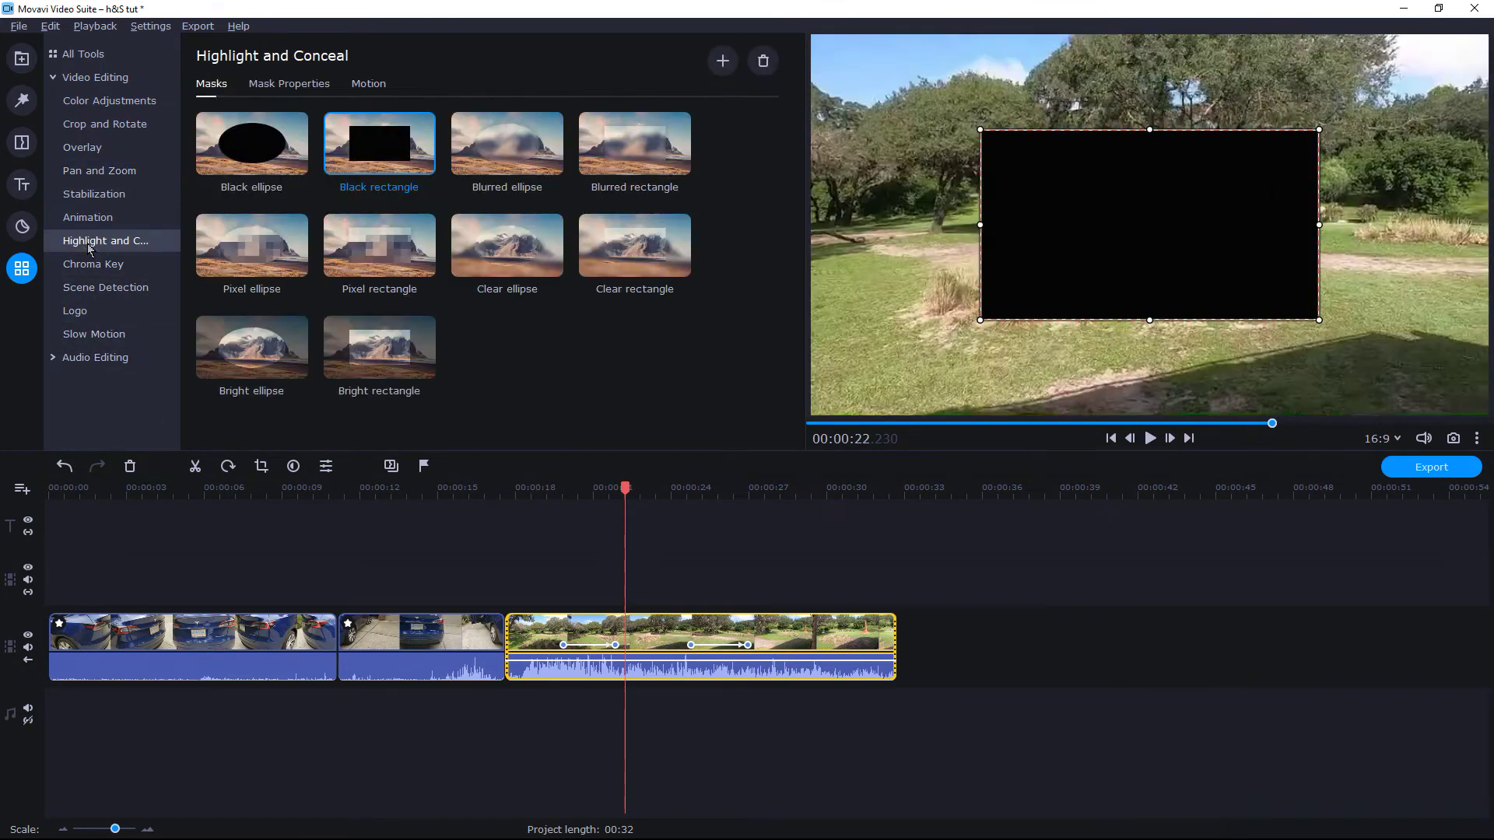
pyautogui.click(267, 352)
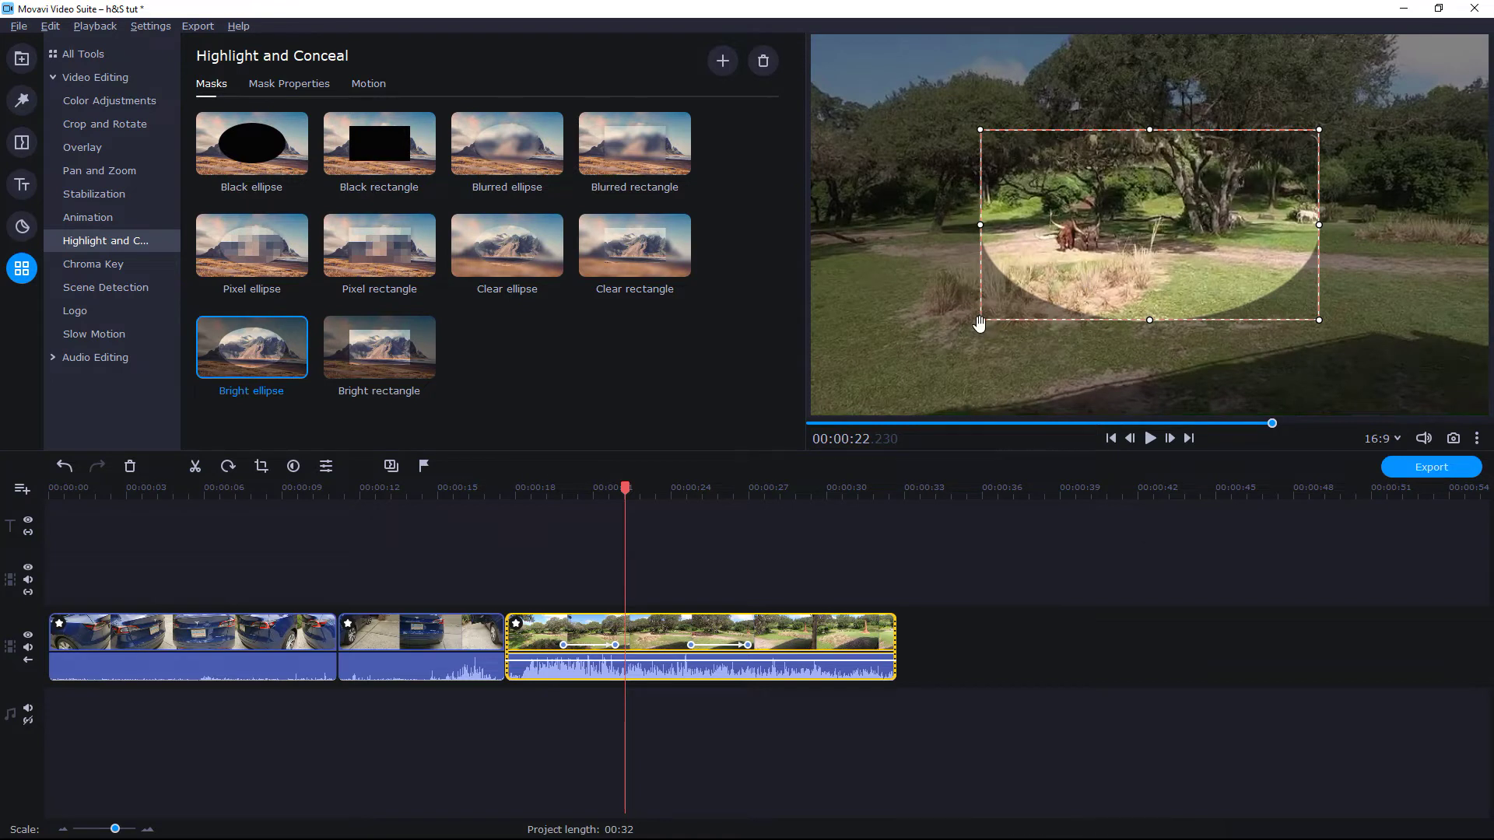
pyautogui.moveTo(980, 323); pyautogui.dragTo(1273, 200)
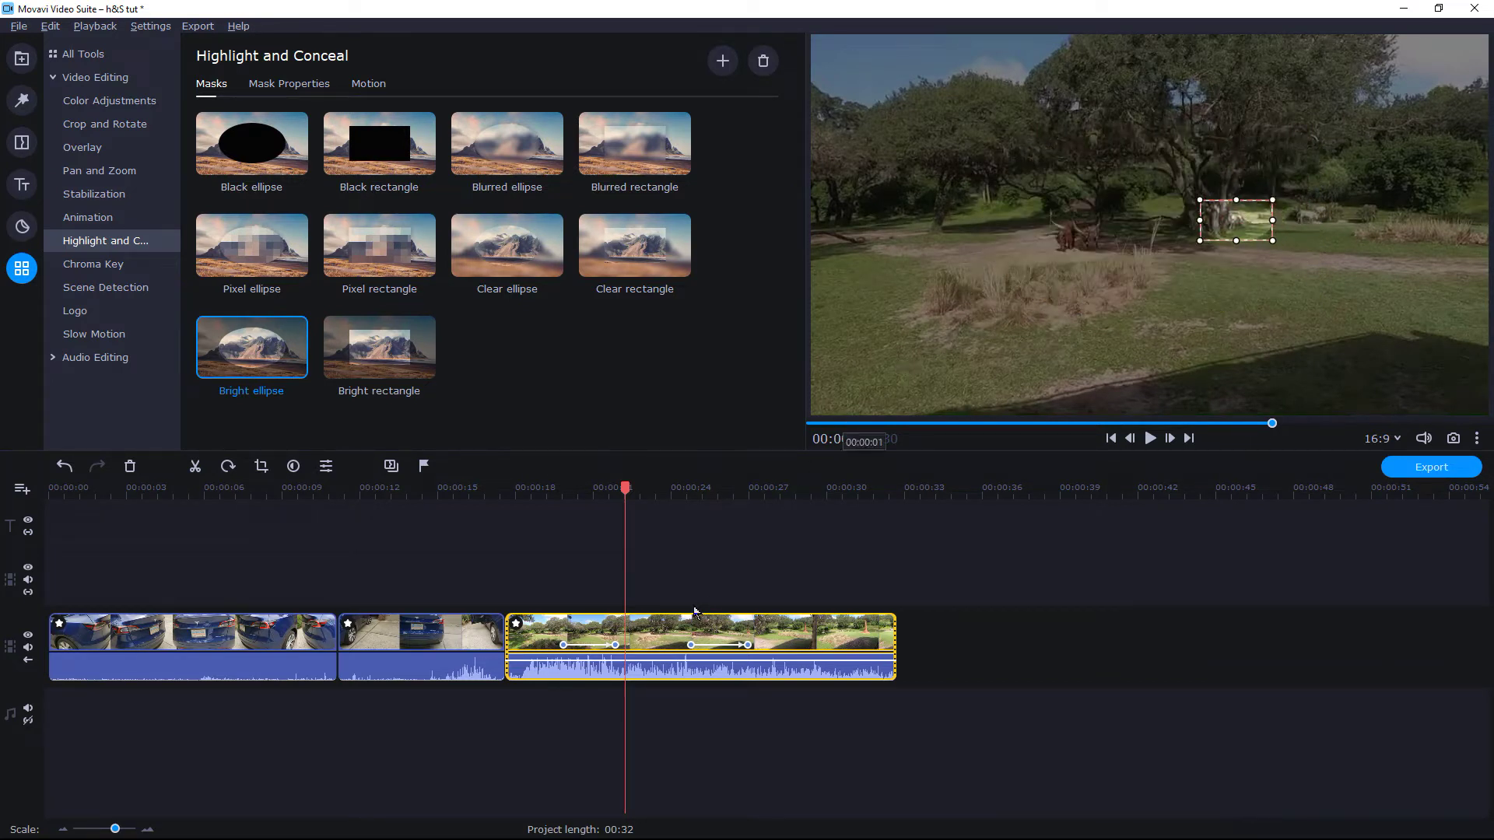
# Step: Set the highlight mask to 65% opacity and 12% feathering
pyautogui.click(304, 85)
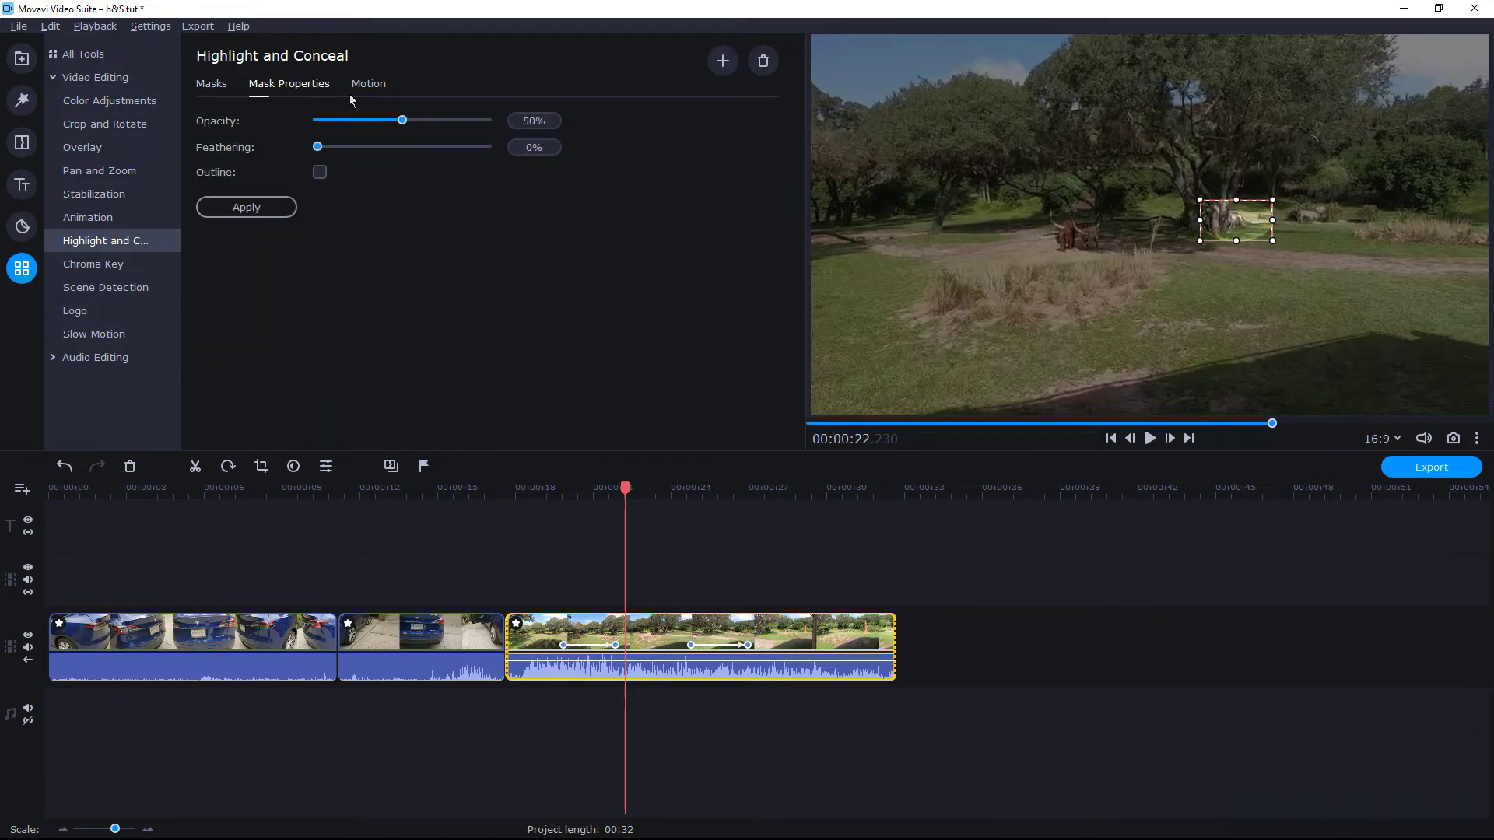
pyautogui.moveTo(402, 122); pyautogui.dragTo(428, 124)
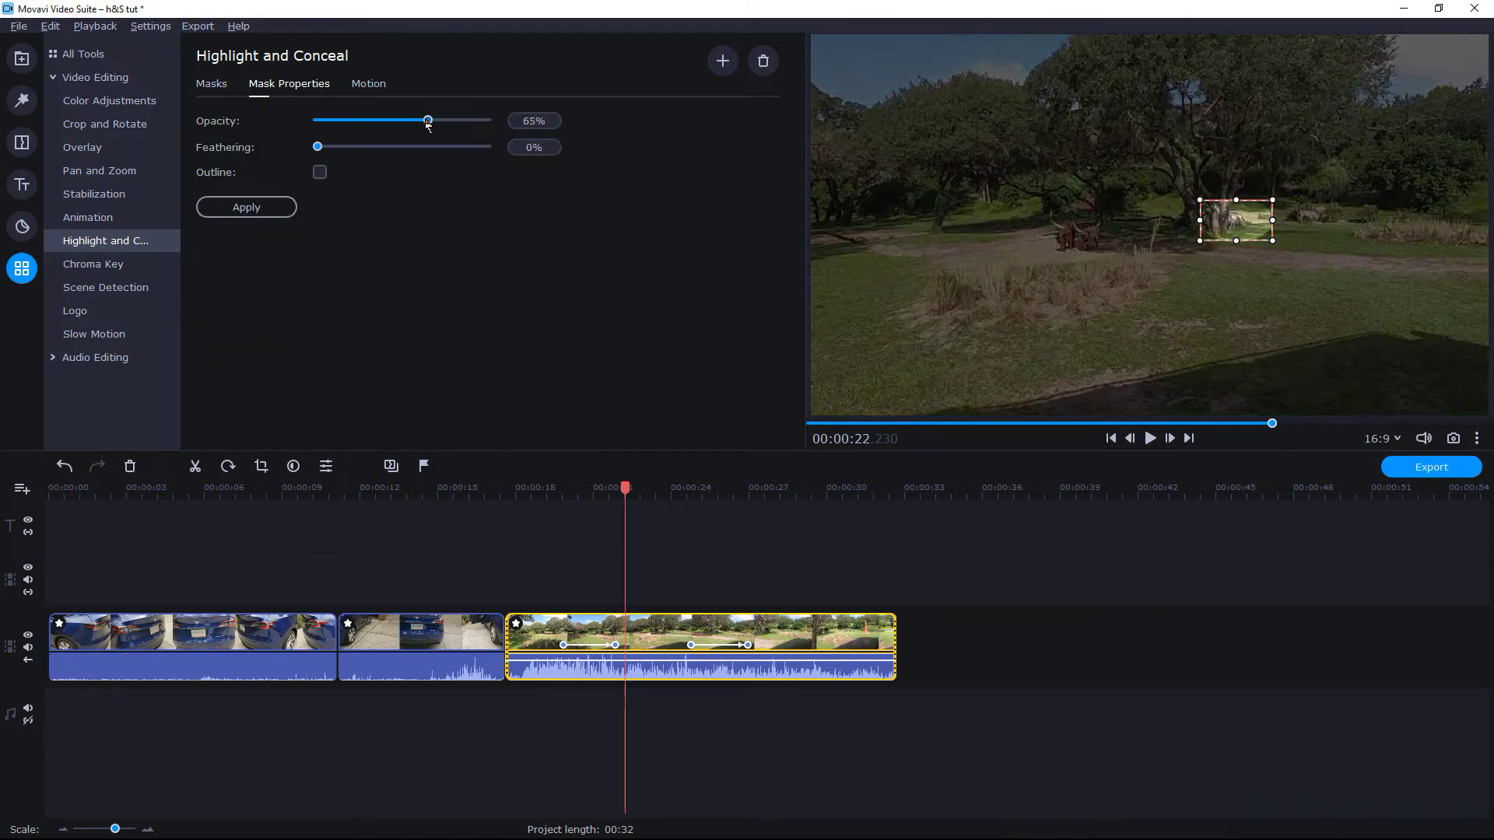
pyautogui.moveTo(319, 149); pyautogui.dragTo(341, 153)
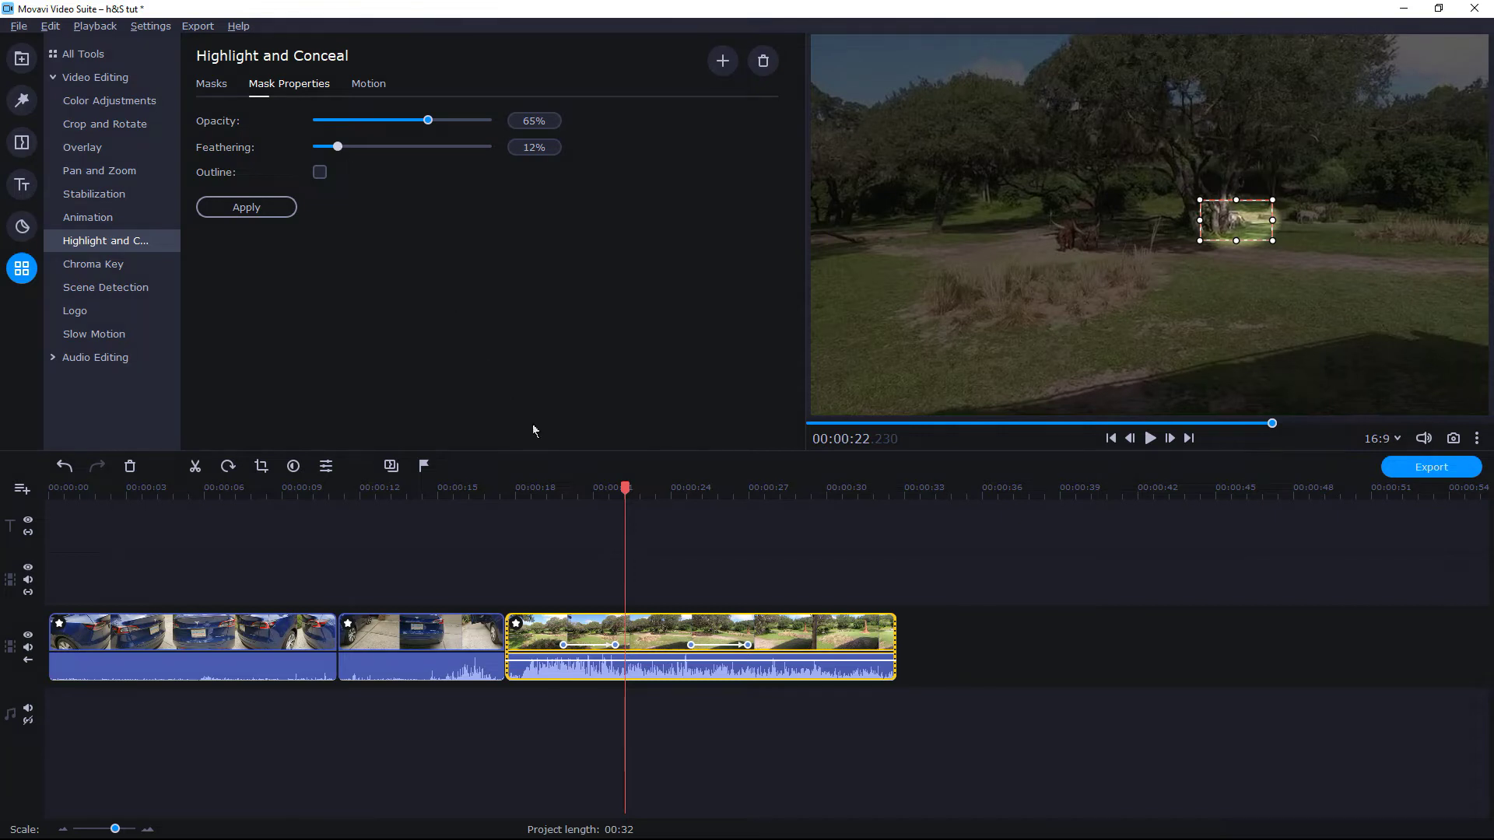
# Step: Add a second highlight mask on the other zebras and track it in Precise mode
pyautogui.click(723, 61)
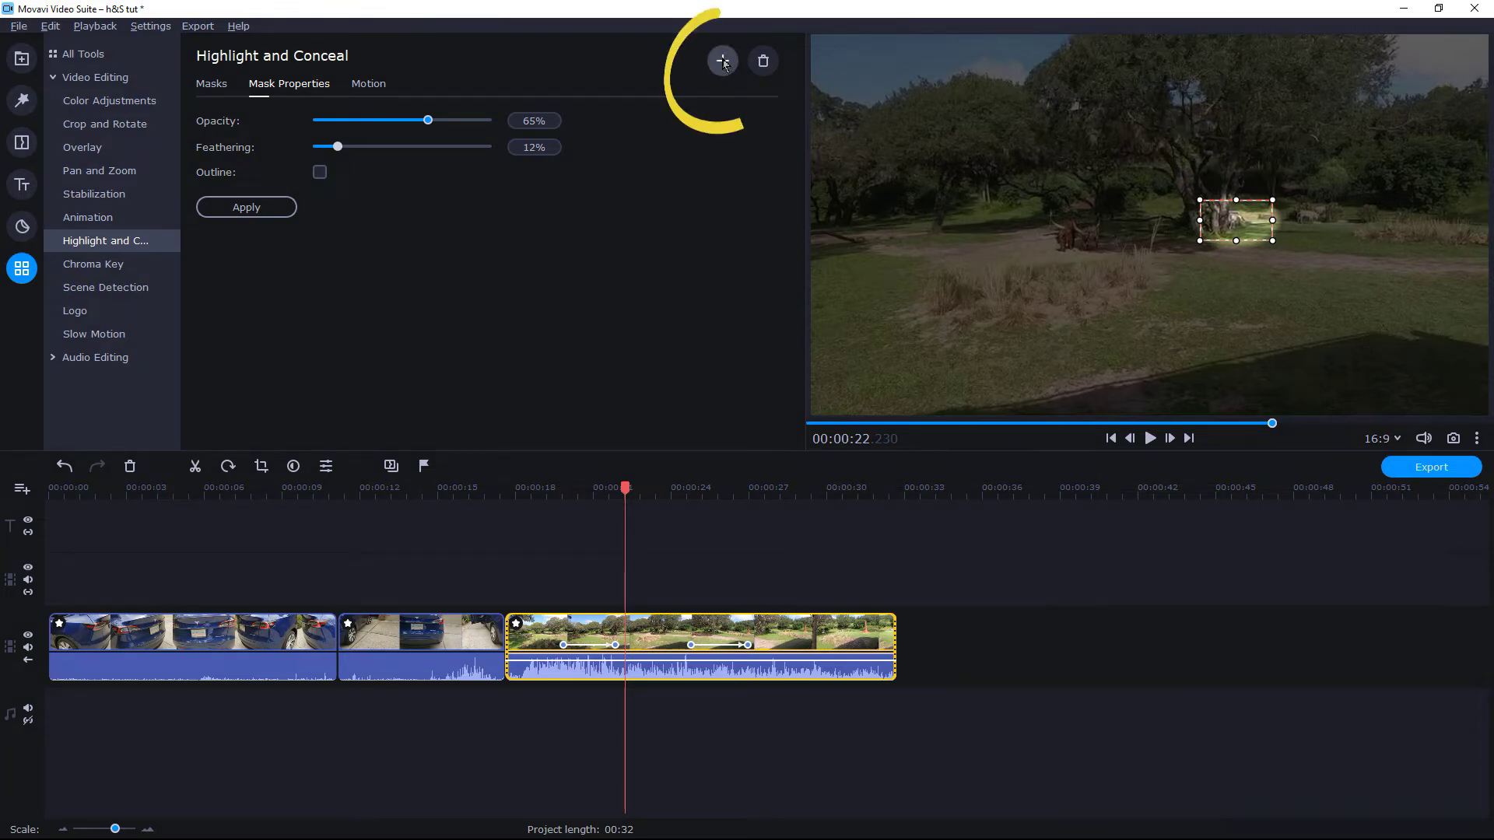
pyautogui.moveTo(984, 317)
pyautogui.mouseDown()
pyautogui.moveTo(1200, 249)
pyautogui.moveTo(1293, 169)
pyautogui.moveTo(1321, 230)
pyautogui.mouseUp()
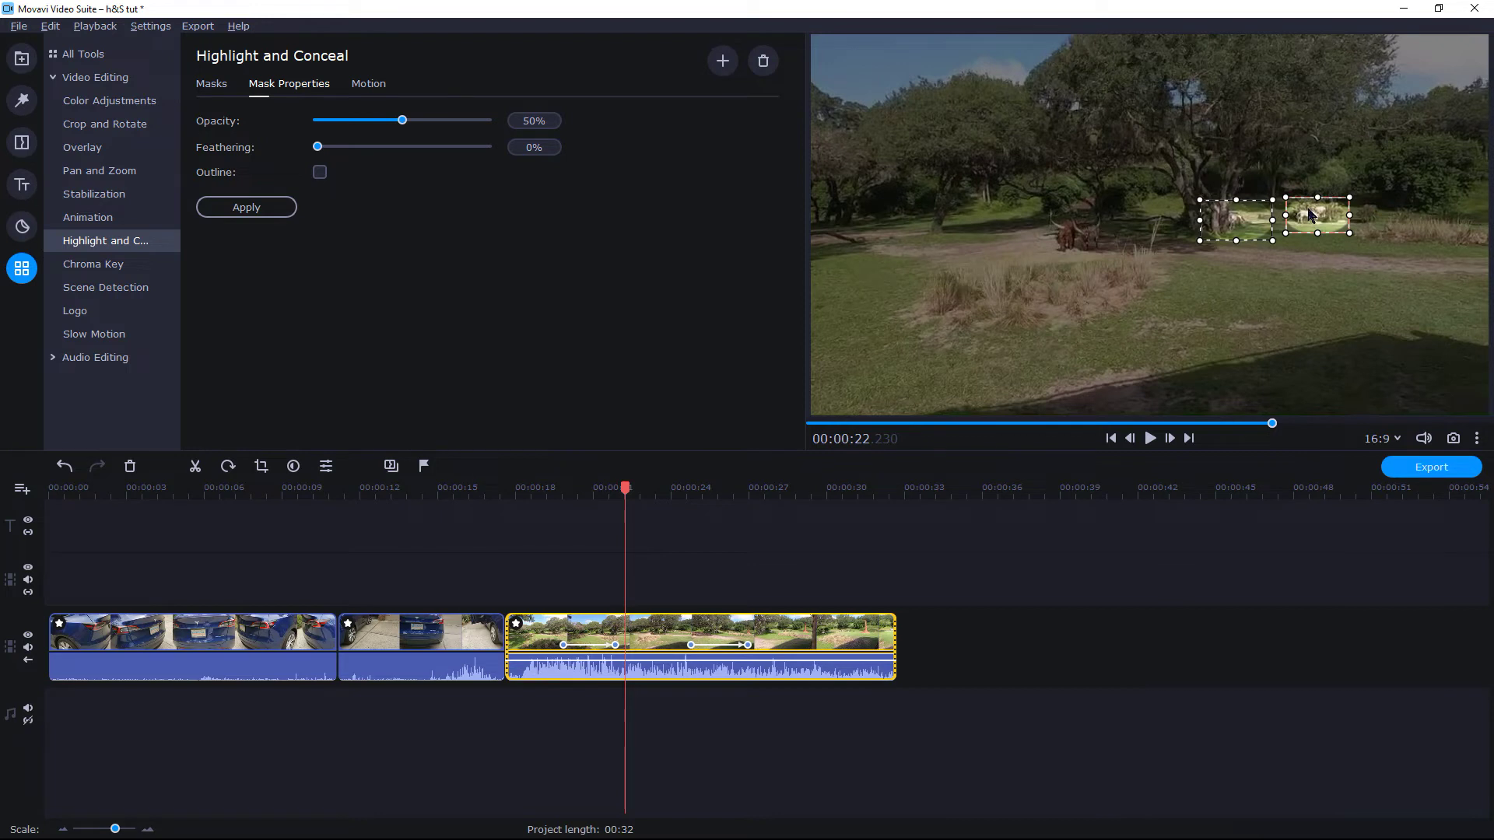
pyautogui.click(384, 86)
pyautogui.click(667, 190)
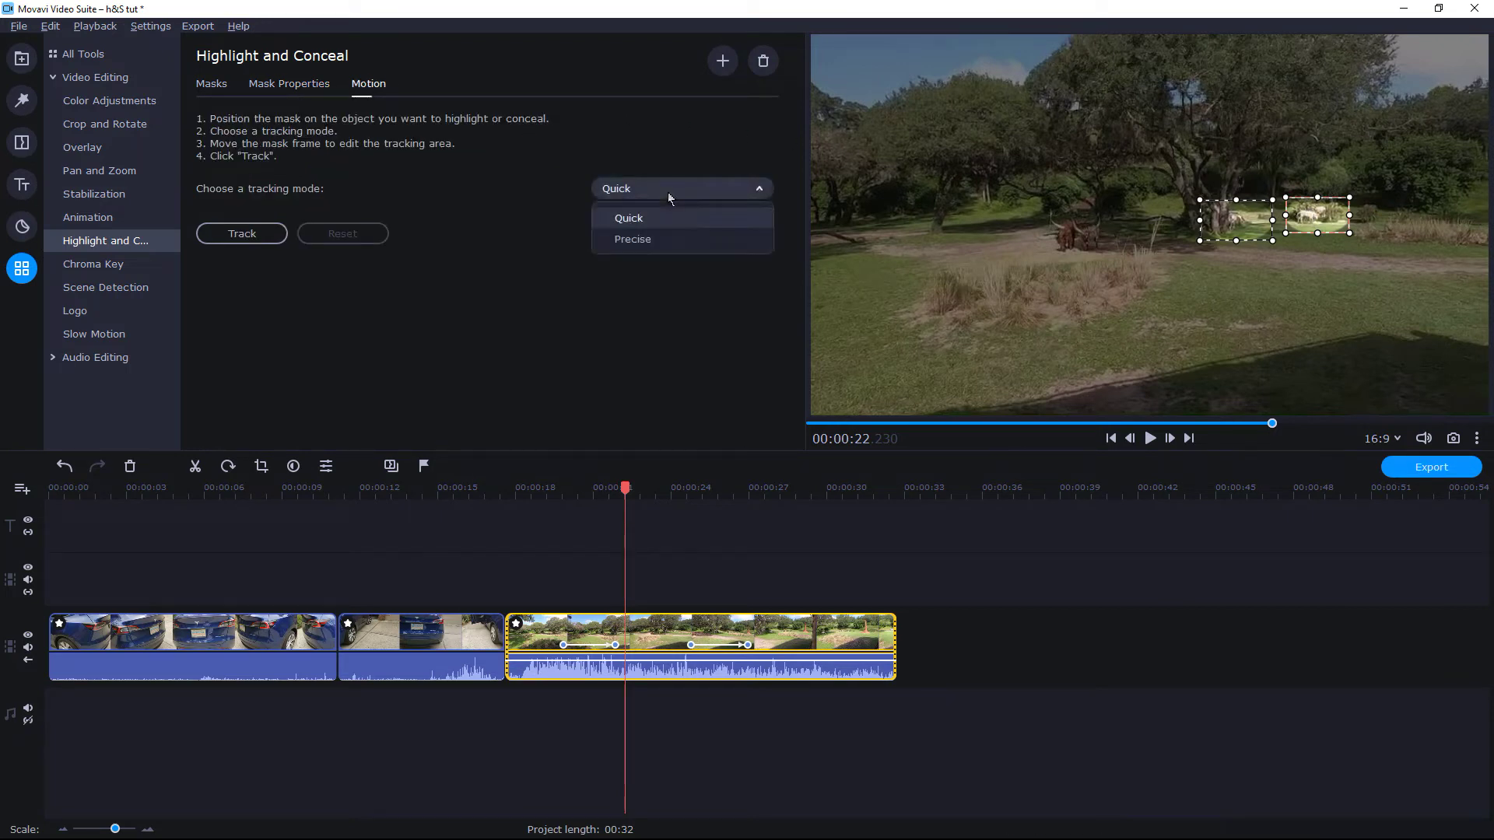
pyautogui.click(666, 238)
pyautogui.click(266, 235)
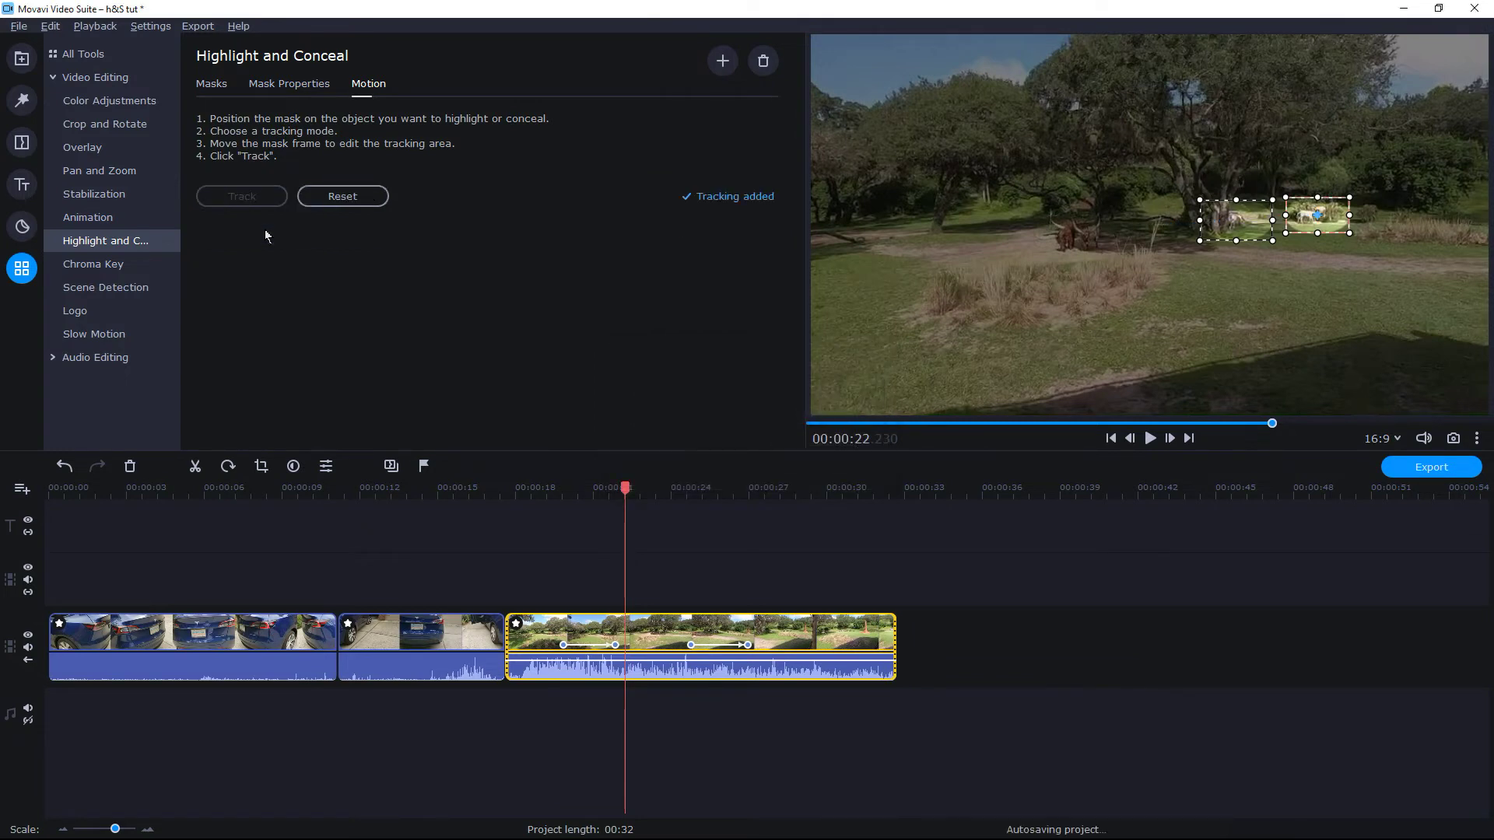
# Step: Track the other highlight mask in Quick mode, then return to 00:00:19.530
pyautogui.click(1257, 223)
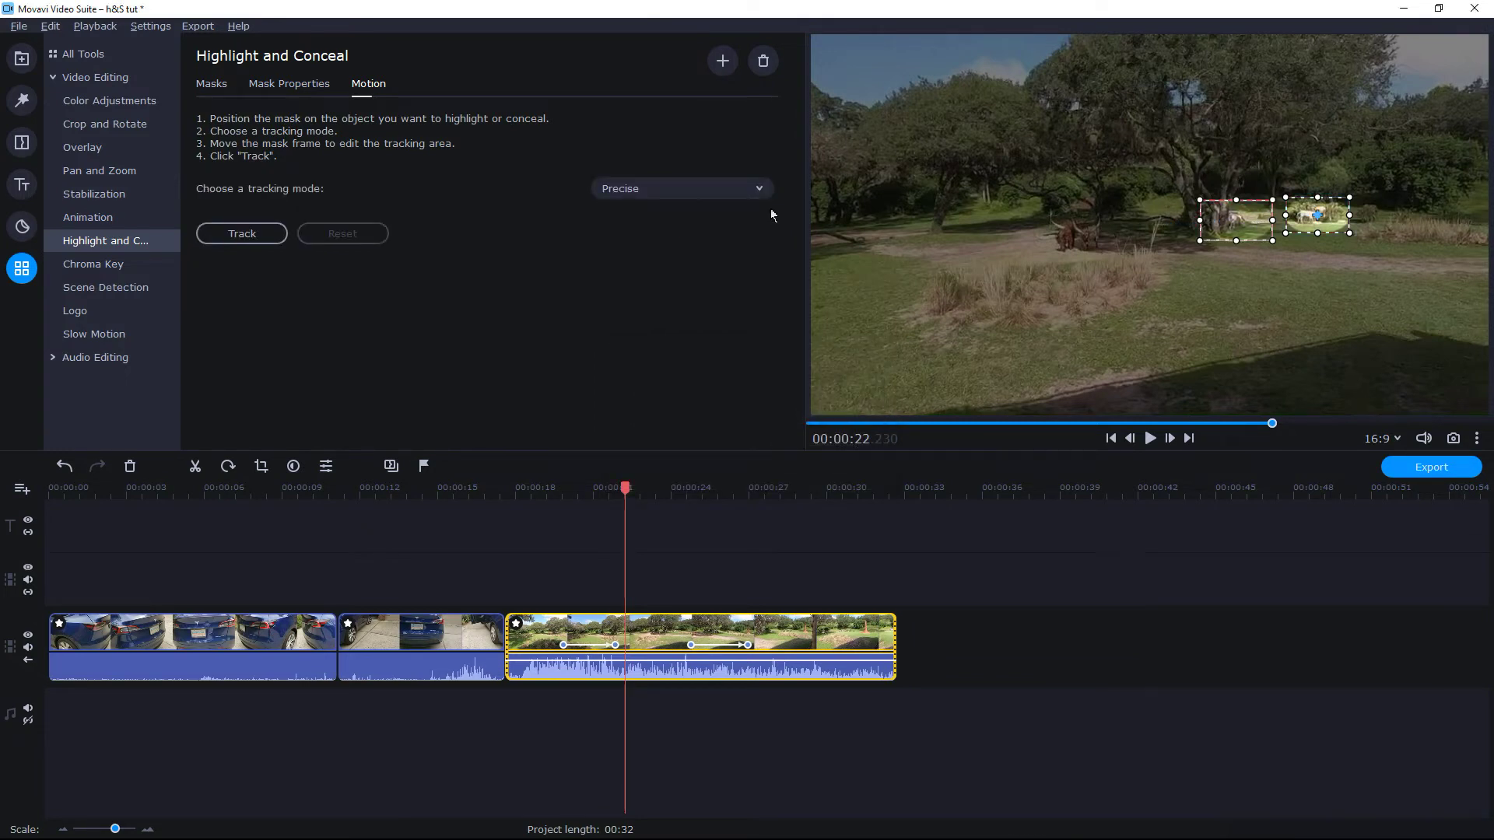
pyautogui.click(690, 190)
pyautogui.click(675, 218)
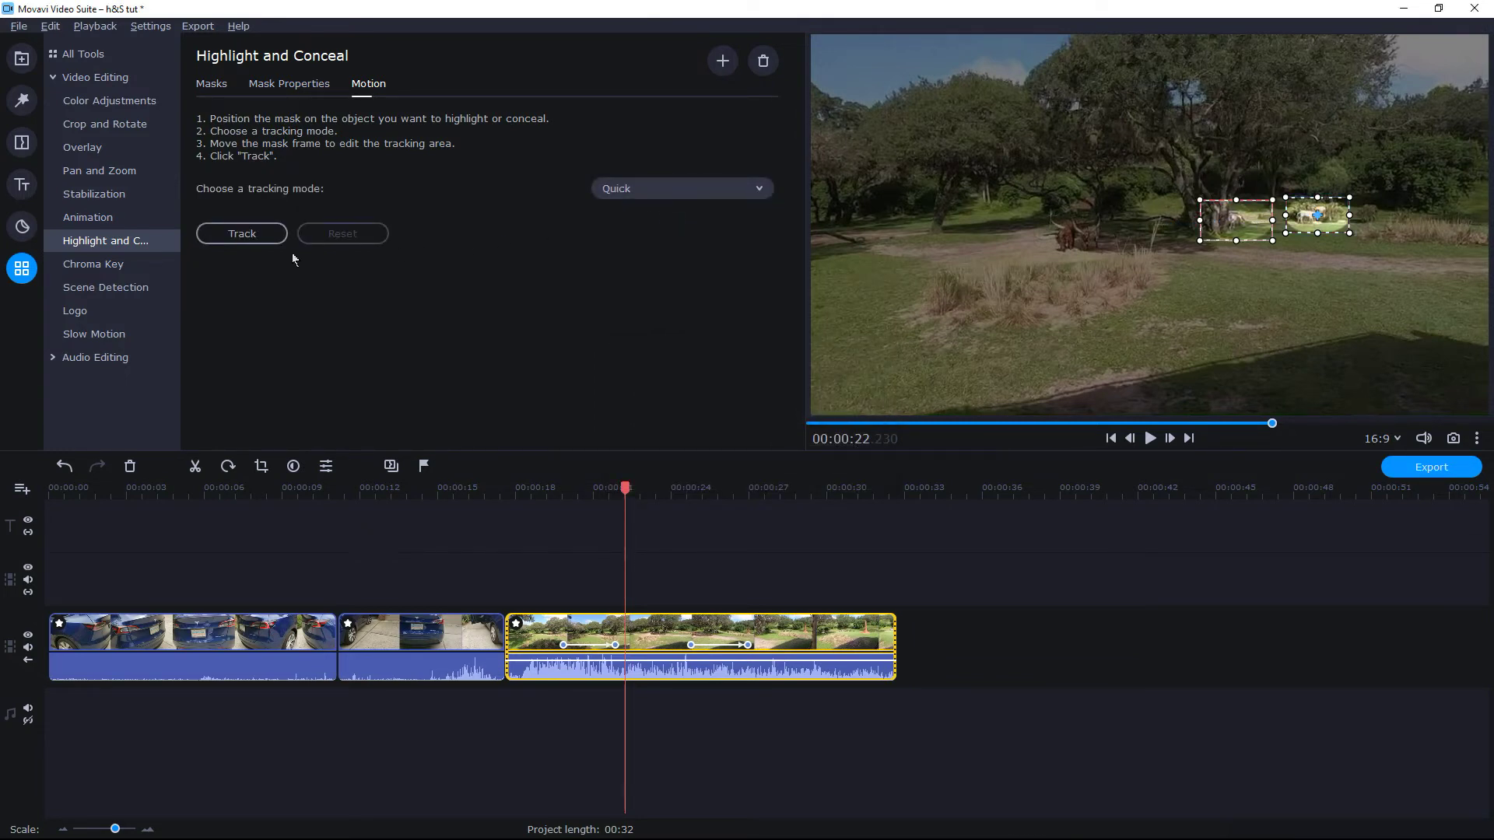
pyautogui.click(264, 237)
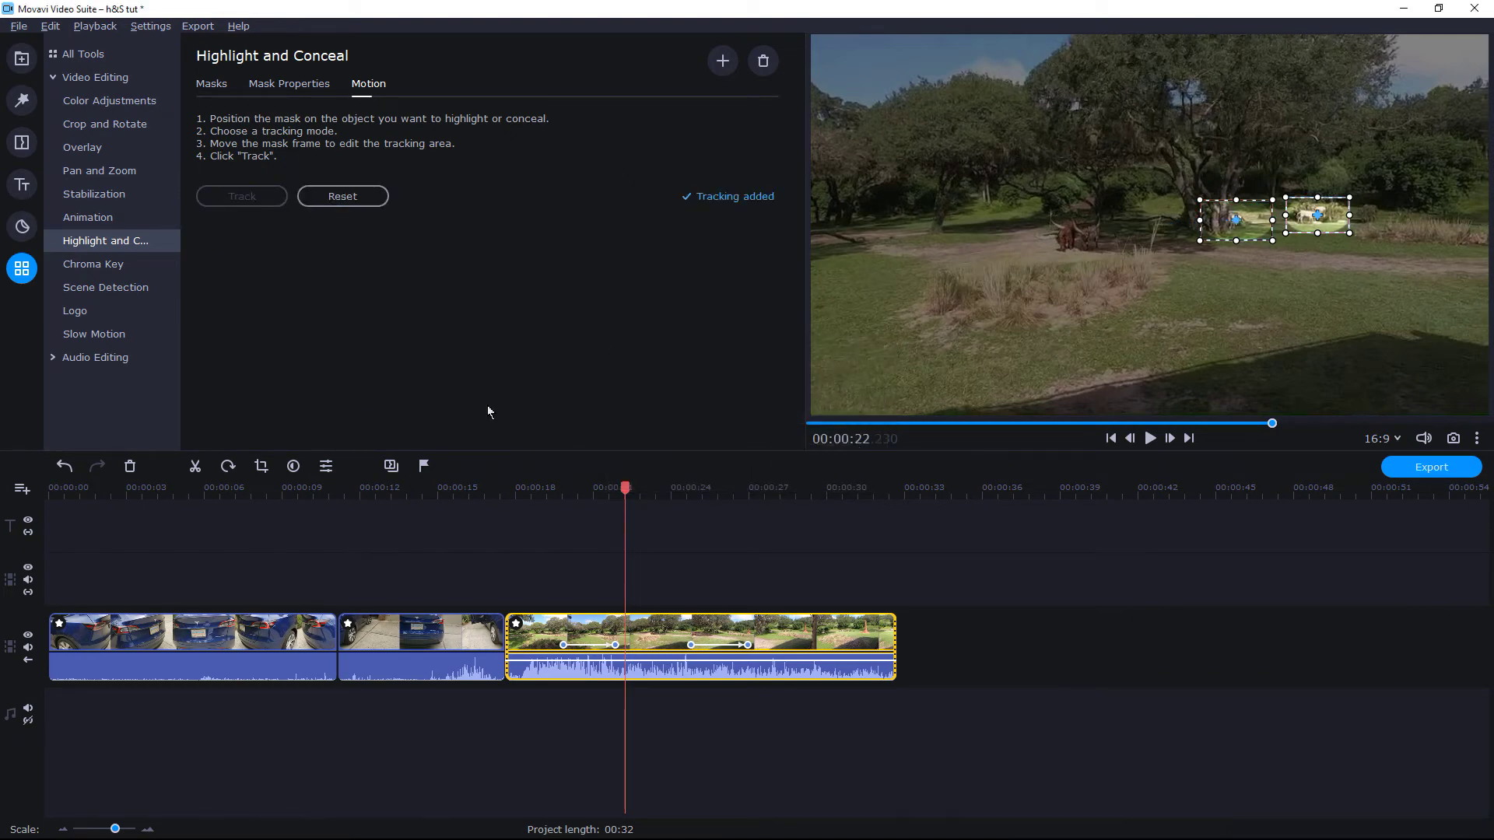
pyautogui.click(555, 492)
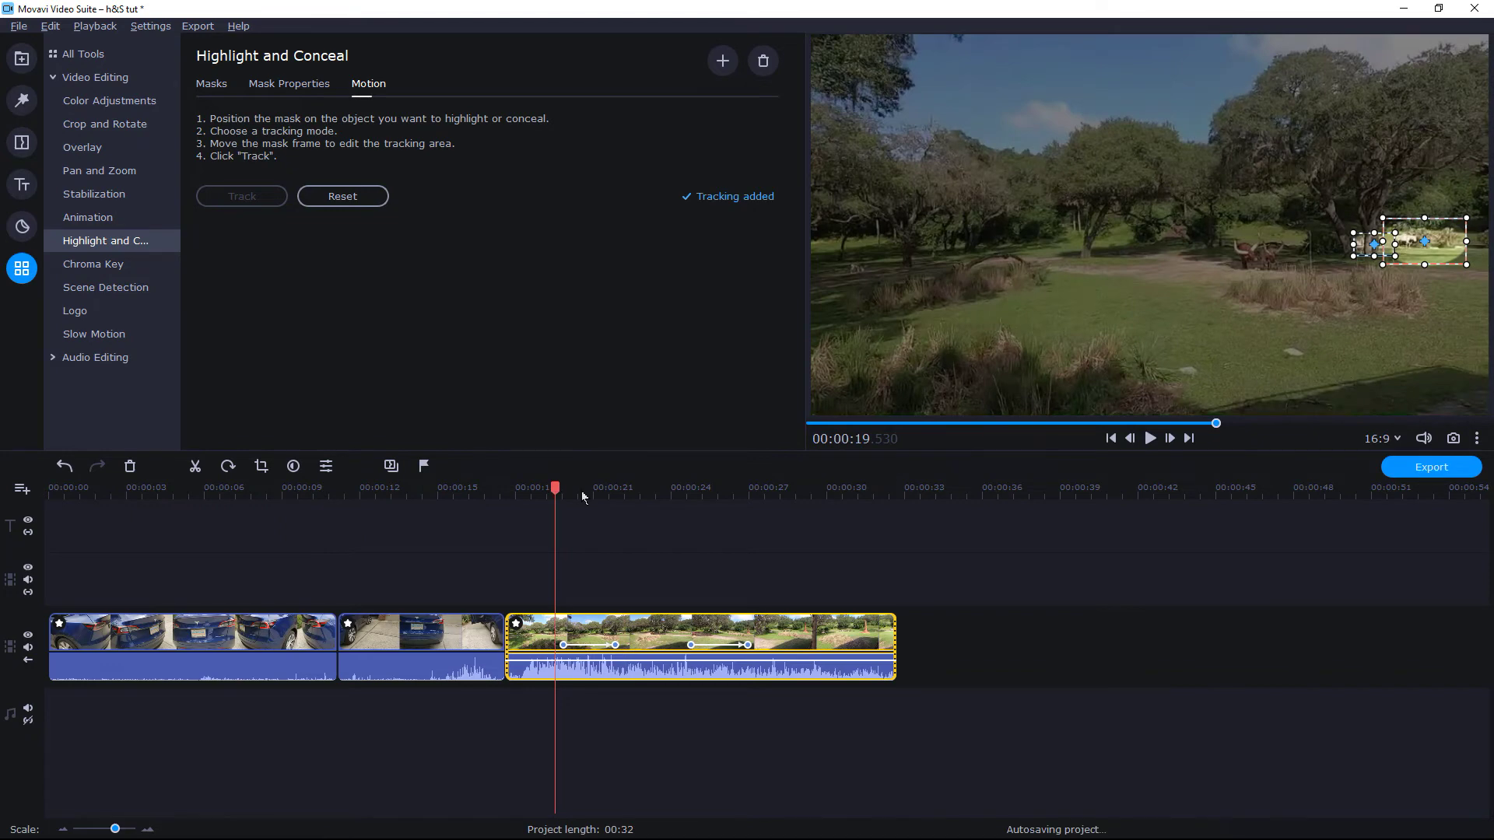
# Step: Play back the safari clip to check the tracked zebra highlights, then return to its start
pyautogui.click(1150, 438)
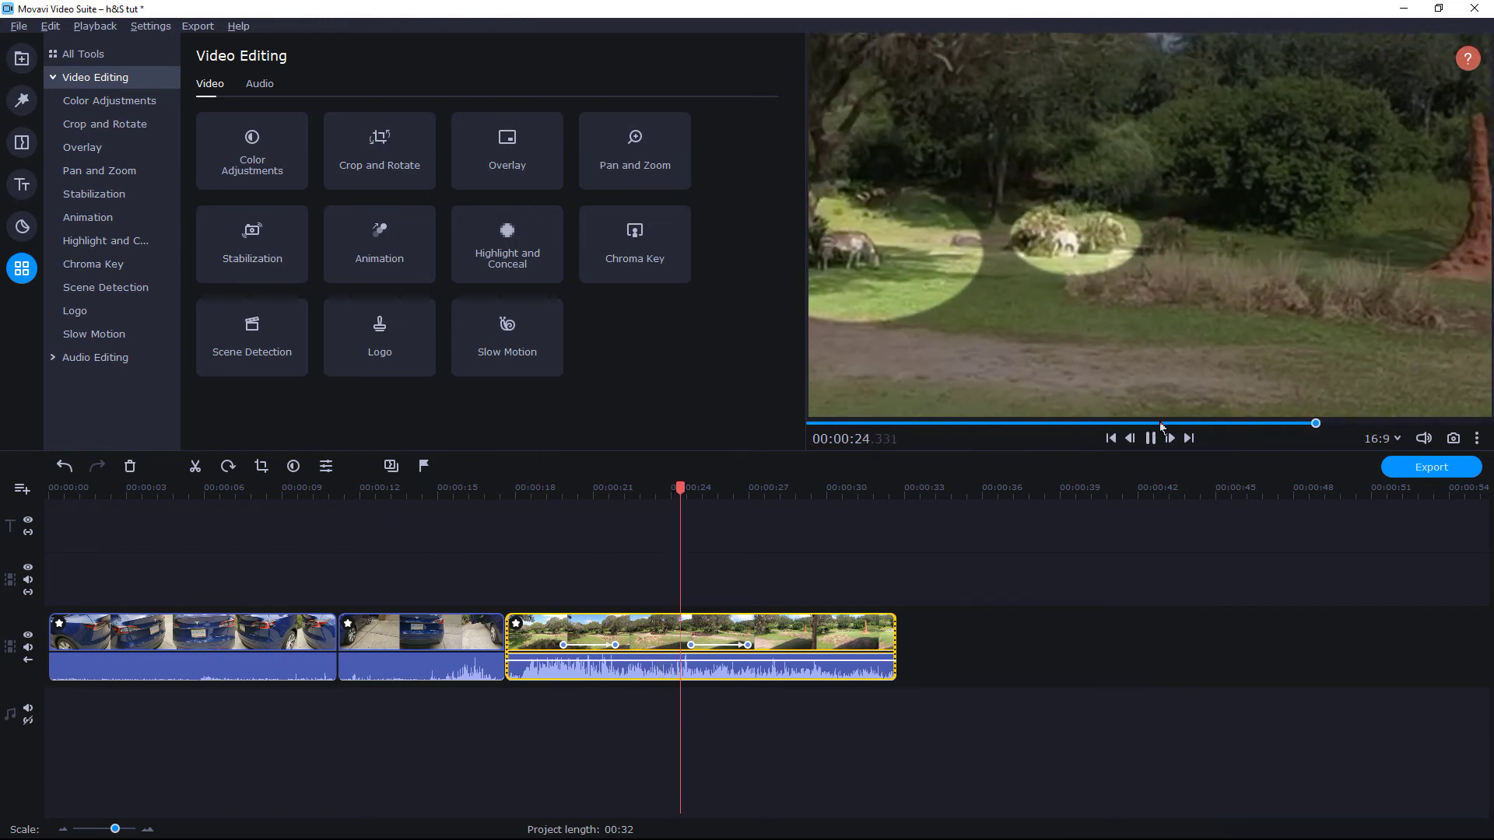
pyautogui.click(1151, 438)
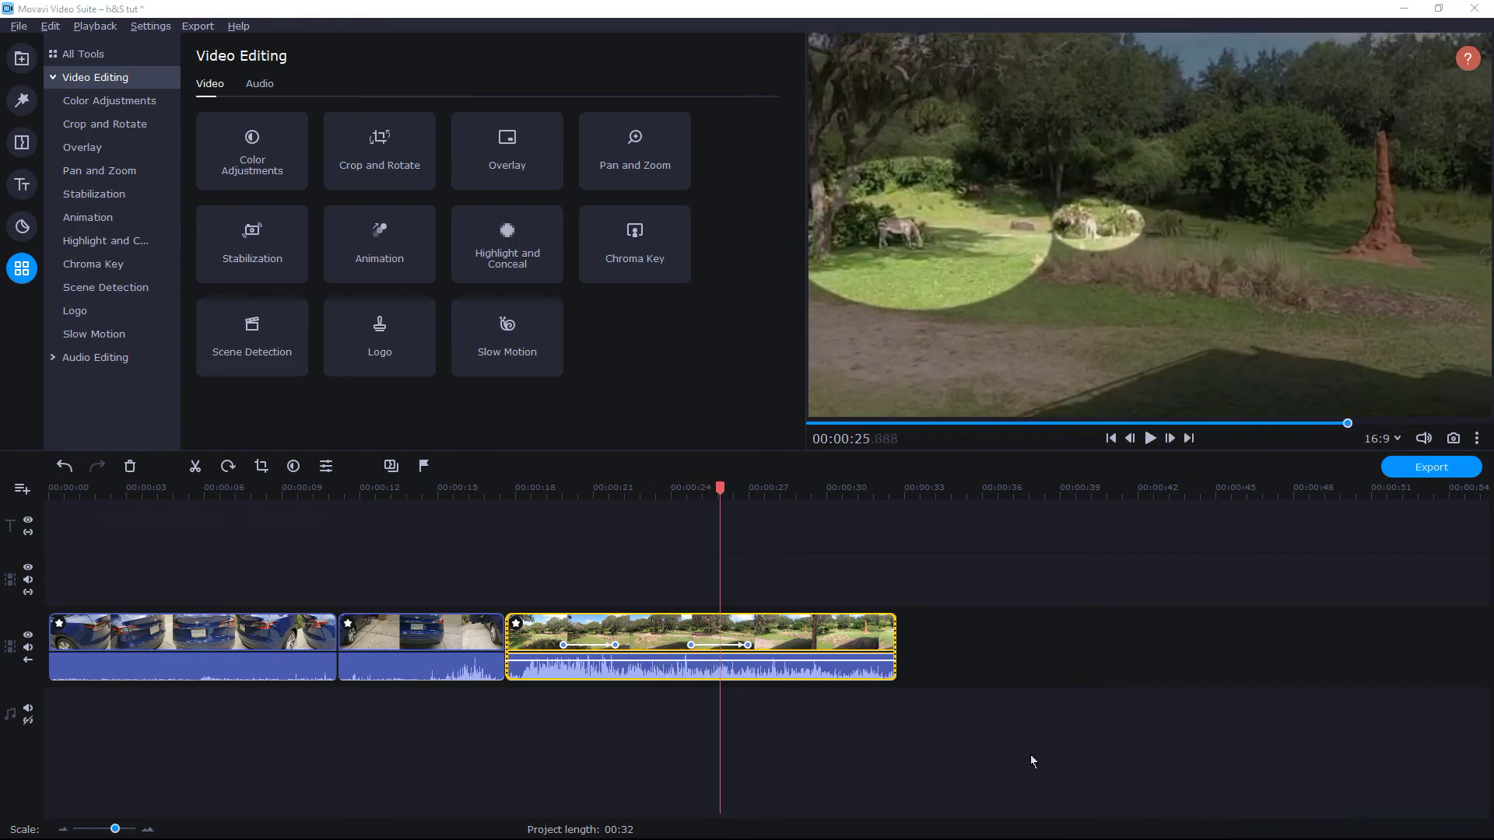
pyautogui.click(544, 634)
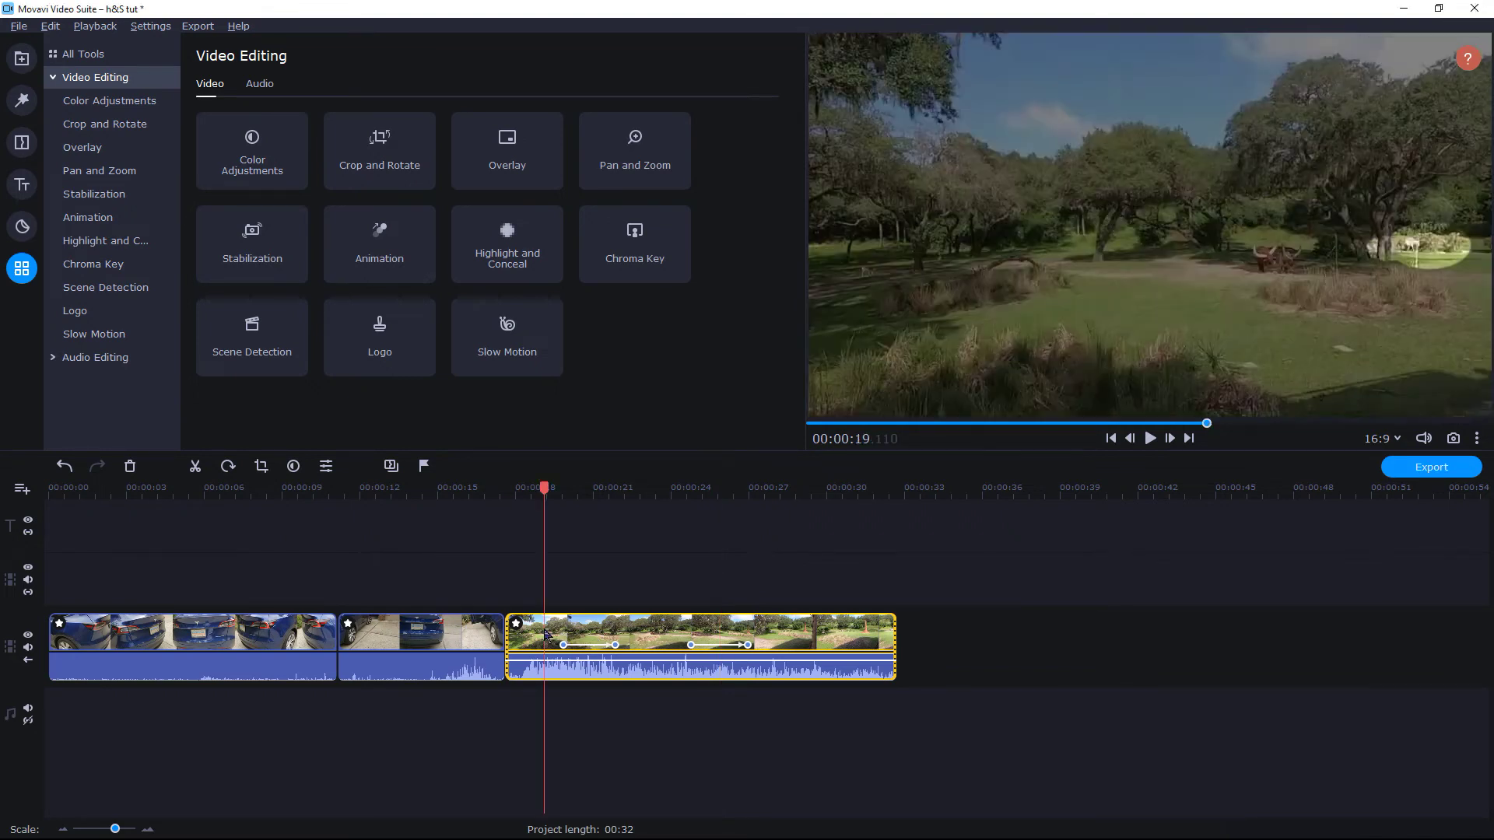
pyautogui.click(507, 490)
# Step: Put a copy of the safari clip on the overlay track, drop the lower clip's highlight, and trim the copy to start near 00:00:21
pyautogui.hotkey('ctrl', 'v')
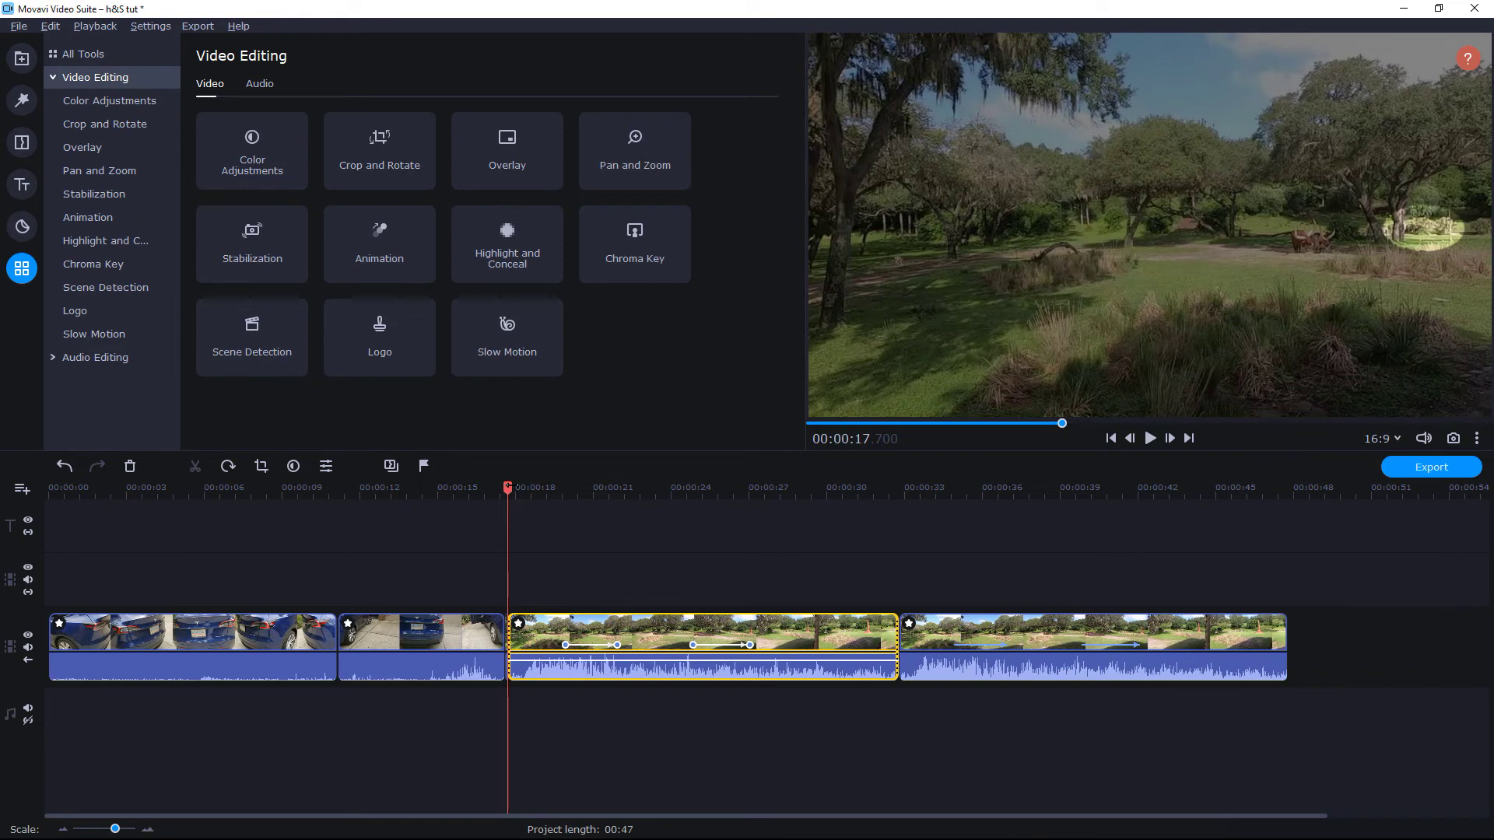
pyautogui.moveTo(736, 624); pyautogui.dragTo(739, 554)
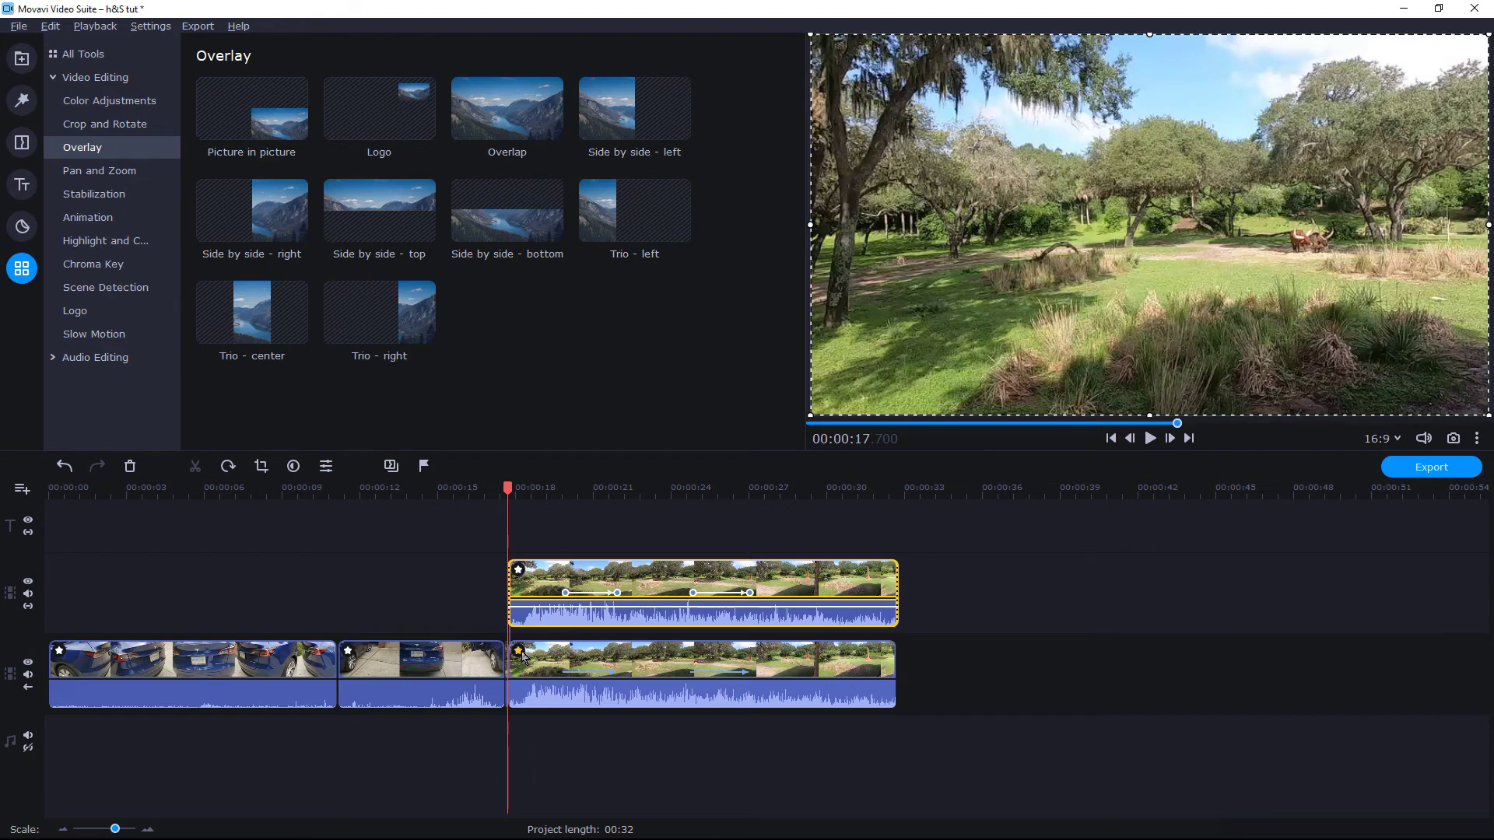
pyautogui.click(519, 652)
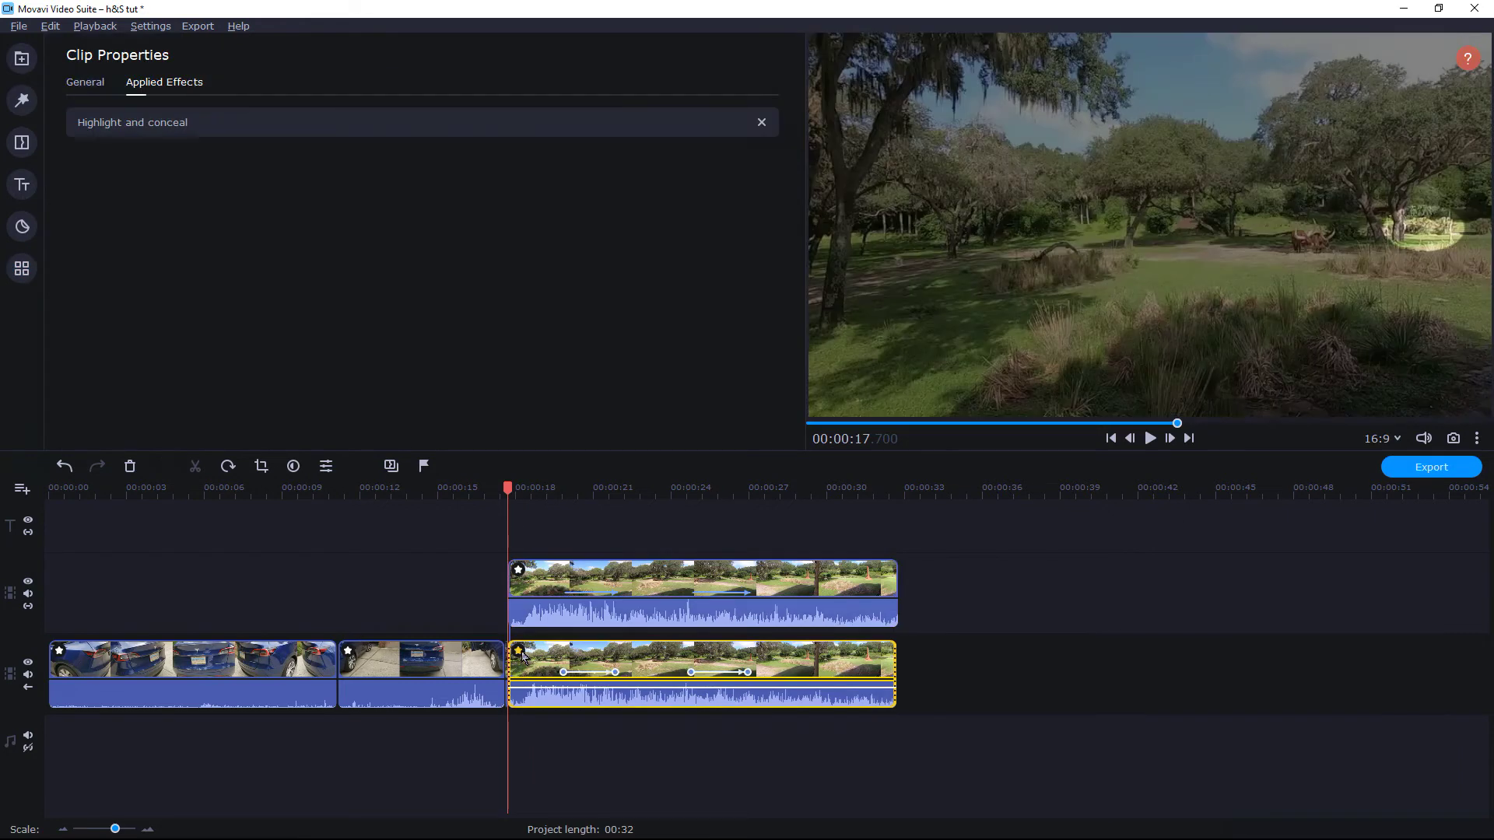
pyautogui.click(761, 122)
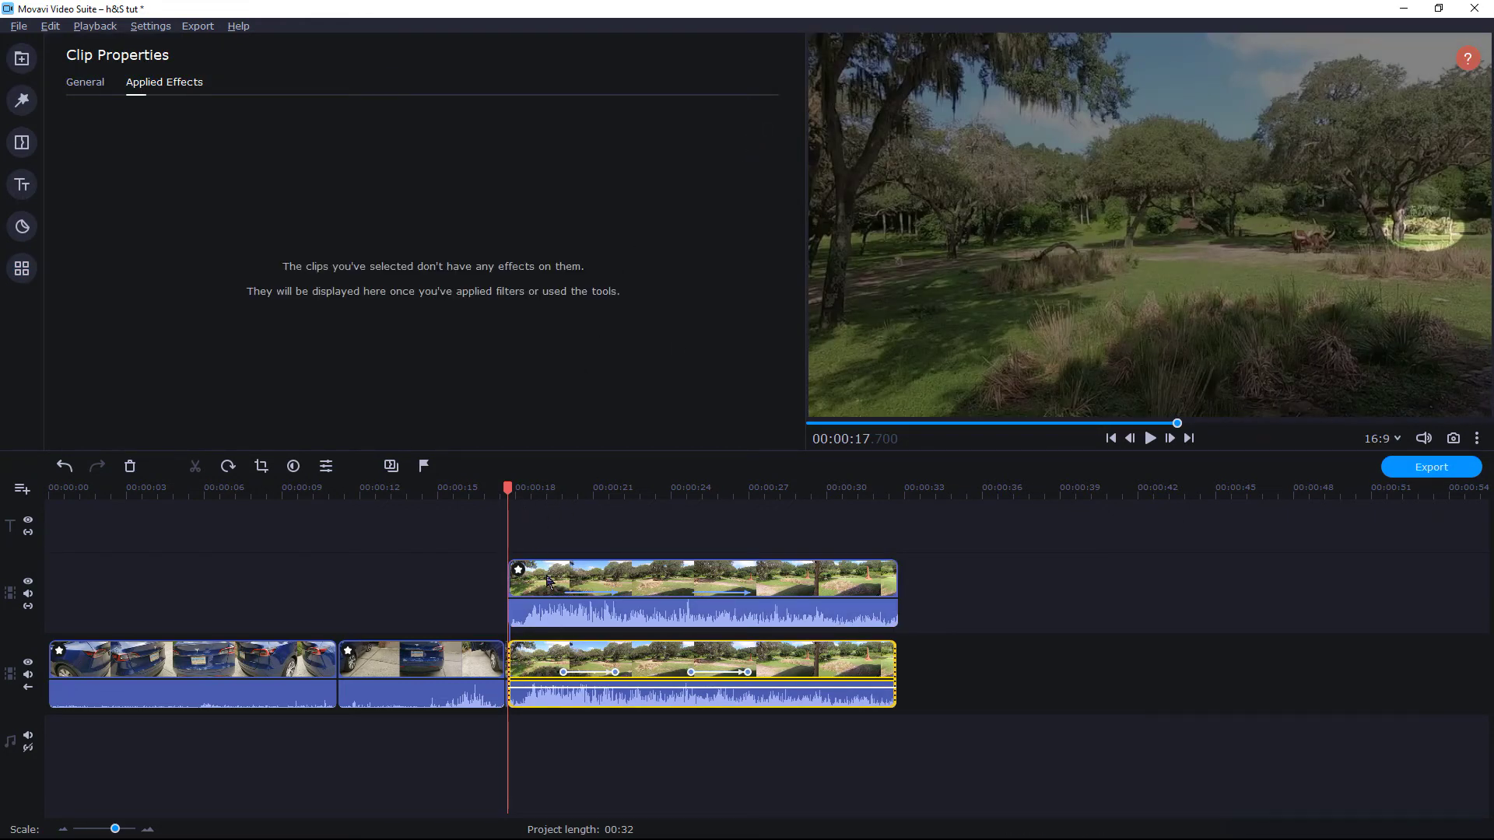
pyautogui.click(548, 580)
pyautogui.moveTo(511, 583); pyautogui.dragTo(611, 592)
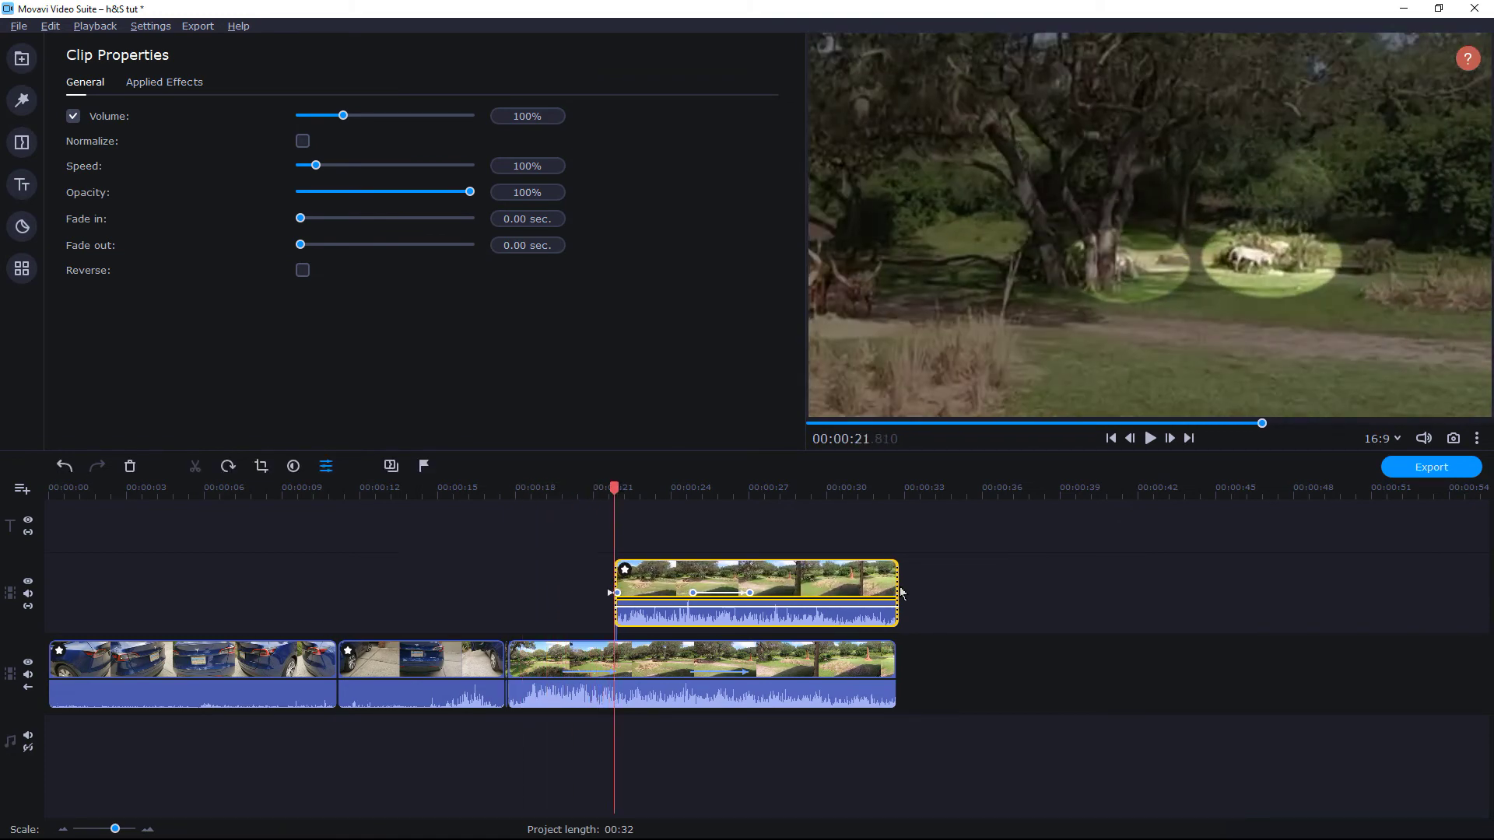
# Step: Trim the overlay clip's end back to around 00:00:27
pyautogui.moveTo(898, 583); pyautogui.dragTo(751, 570)
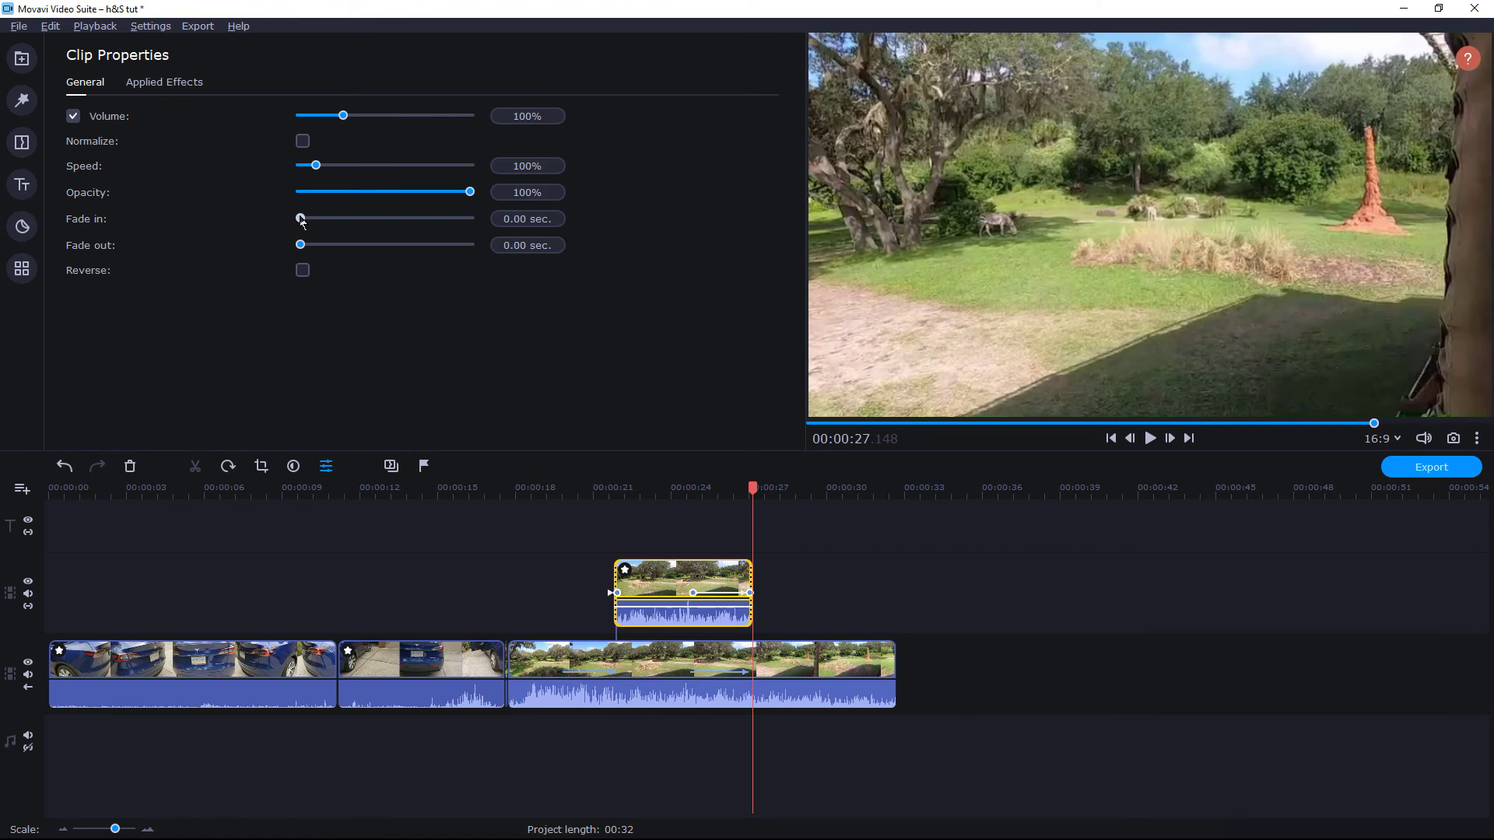
# Step: Give the overlay clip a 0.50-second fade-in
pyautogui.moveTo(300, 219); pyautogui.dragTo(309, 218)
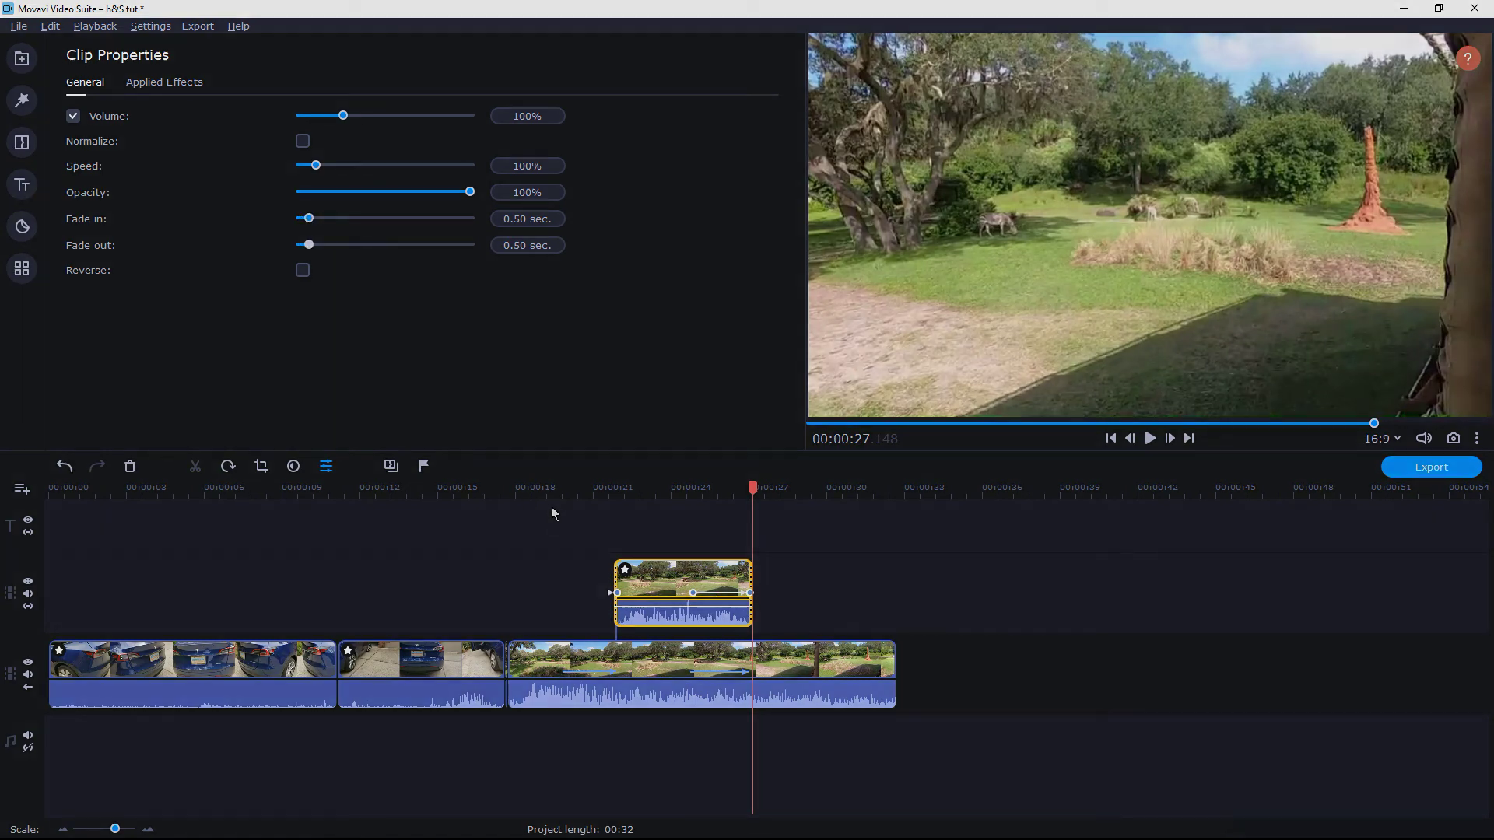